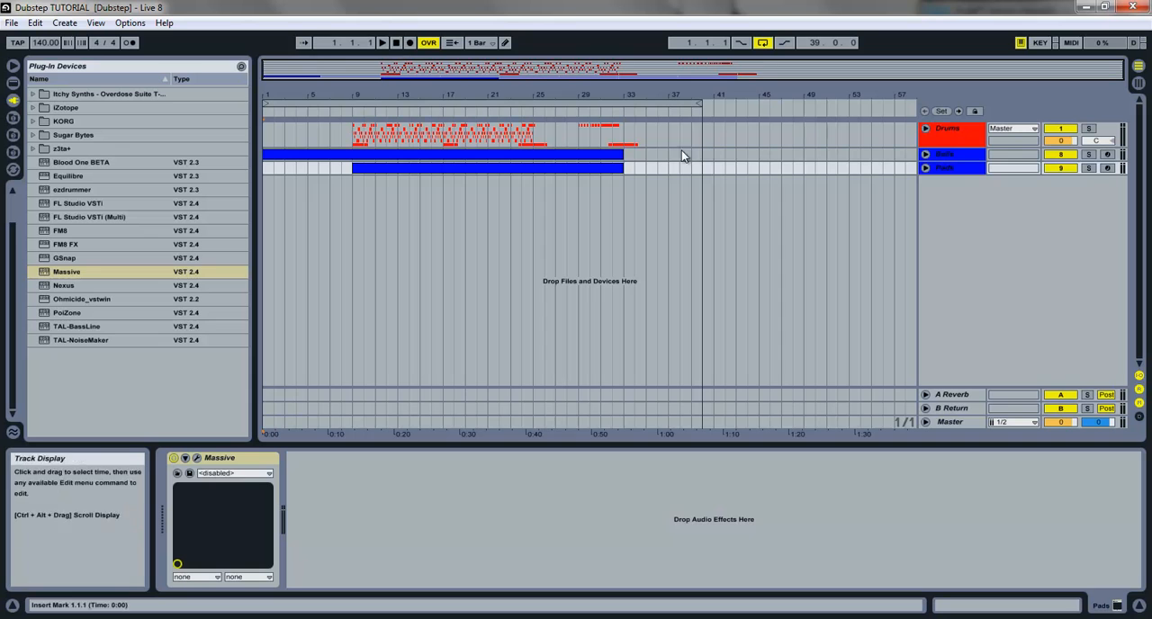
Add Massive as an instrument on a new track below the pads and close its plug-in window
{"action": "key", "text": "space"}
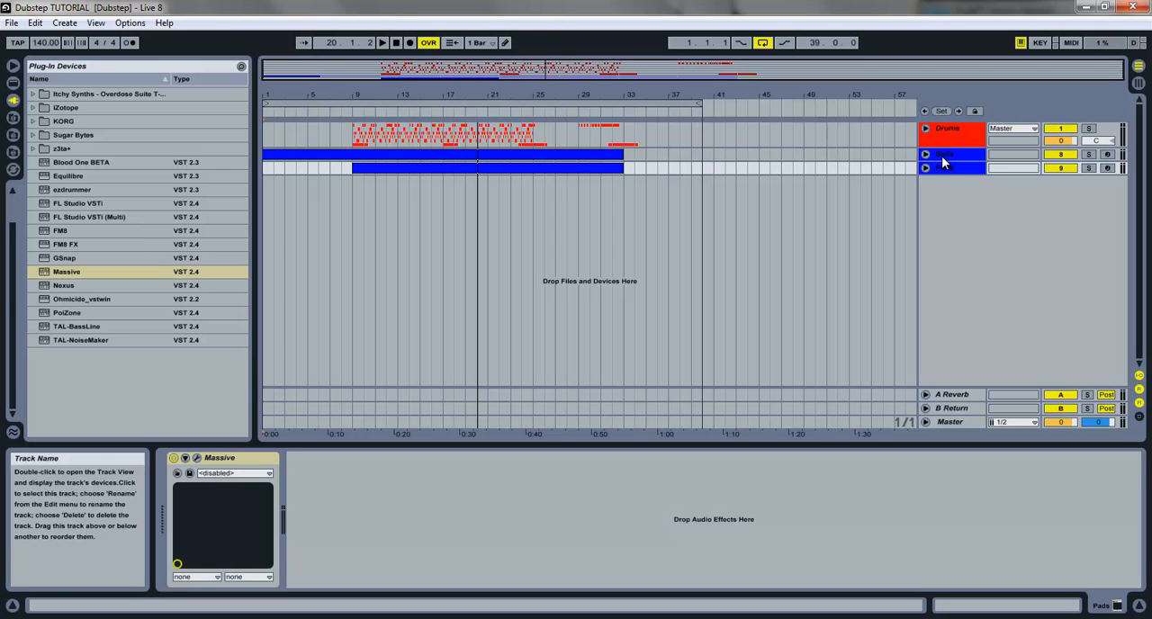
{"action": "left_click_drag", "start_coordinate": [71, 275], "coordinate": [293, 252]}
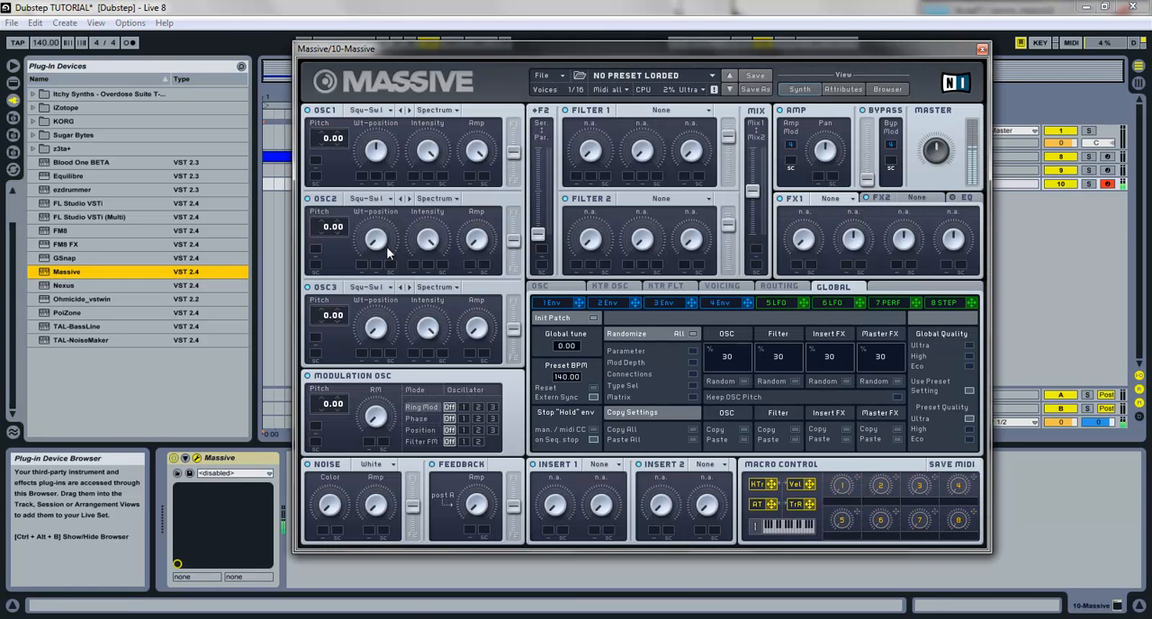
{"action": "left_click", "coordinate": [982, 48]}
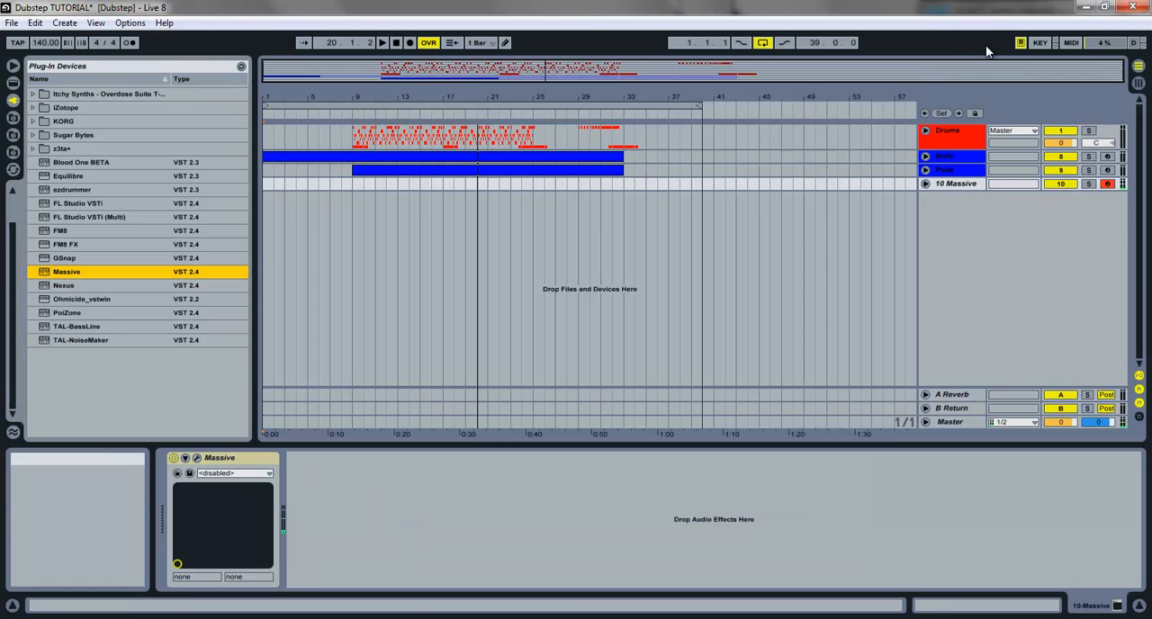
Insert an empty four-bar MIDI clip on the unfolded Massive track, from bar 17 to bar 21
{"action": "left_click", "coordinate": [473, 189]}
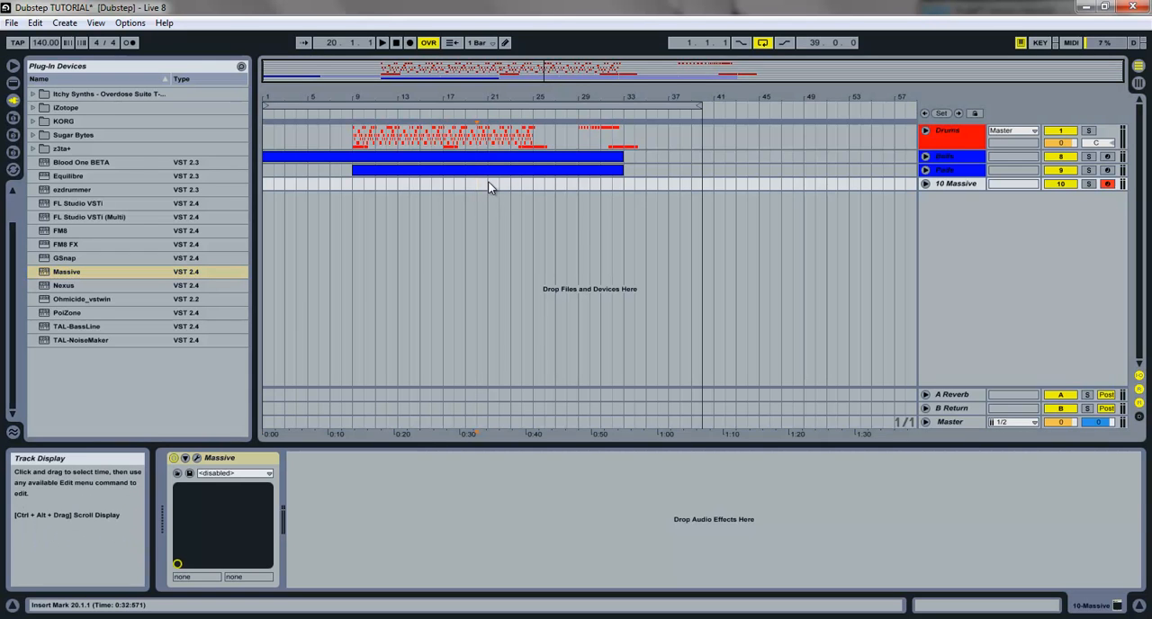
{"action": "left_click_drag", "start_coordinate": [448, 186], "coordinate": [483, 187]}
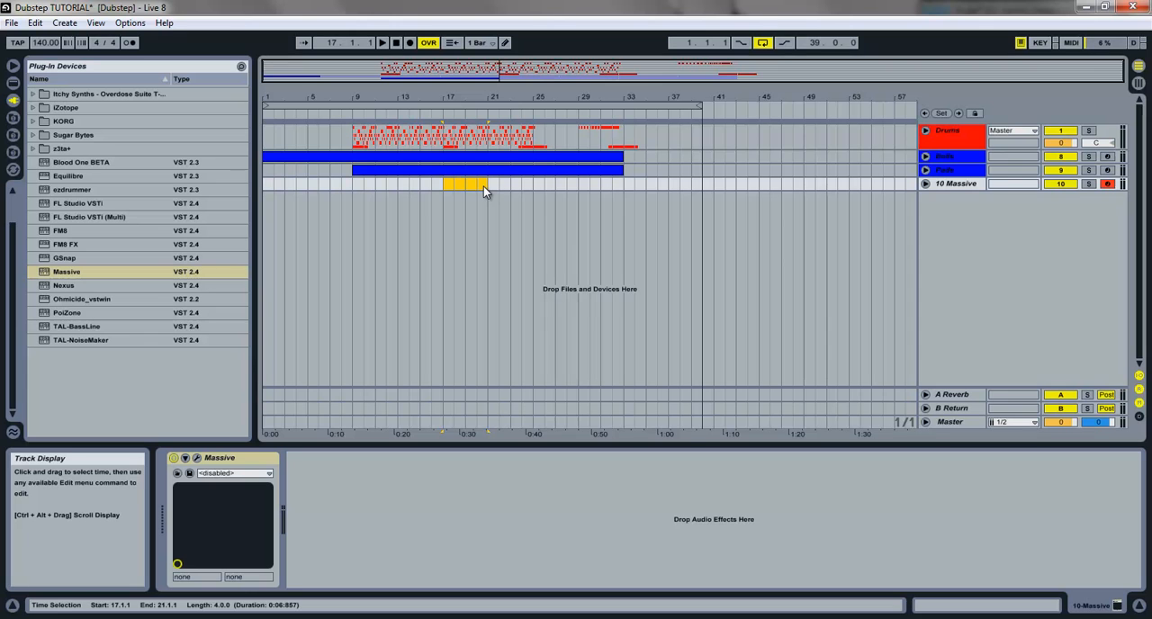
{"action": "left_click", "coordinate": [925, 183]}
{"action": "left_click_drag", "start_coordinate": [549, 104], "coordinate": [549, 103]}
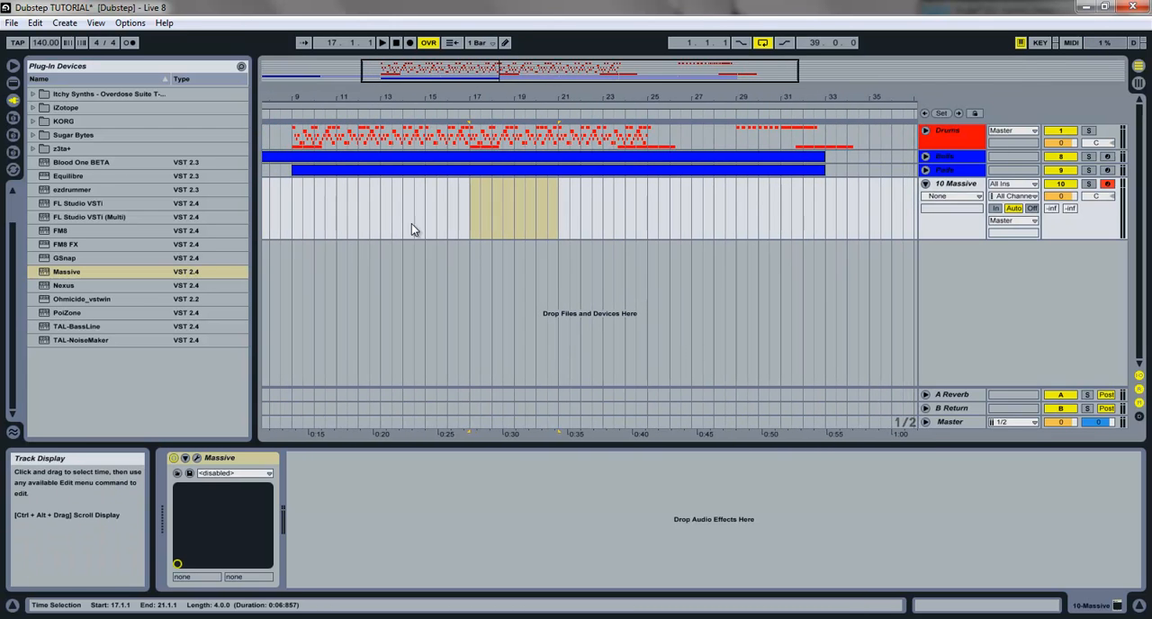
{"action": "right_click", "coordinate": [477, 187]}
{"action": "left_click", "coordinate": [581, 255]}
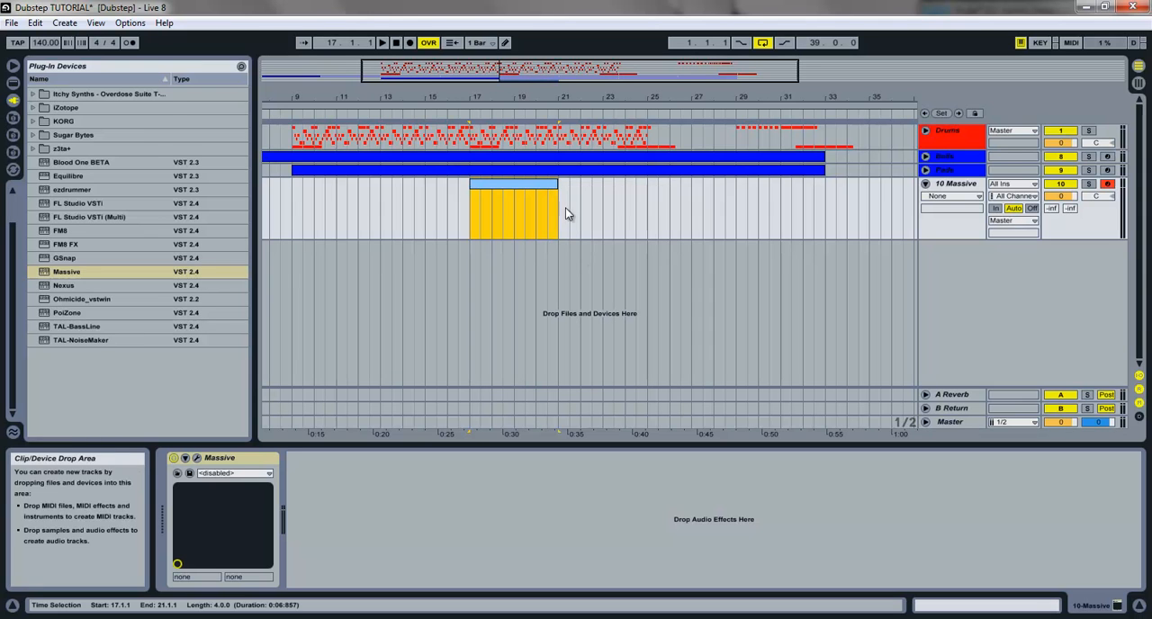
Extend the Massive clip to end at bar 25 and play those eight bars as a loop
{"action": "left_click_drag", "start_coordinate": [557, 207], "coordinate": [644, 199]}
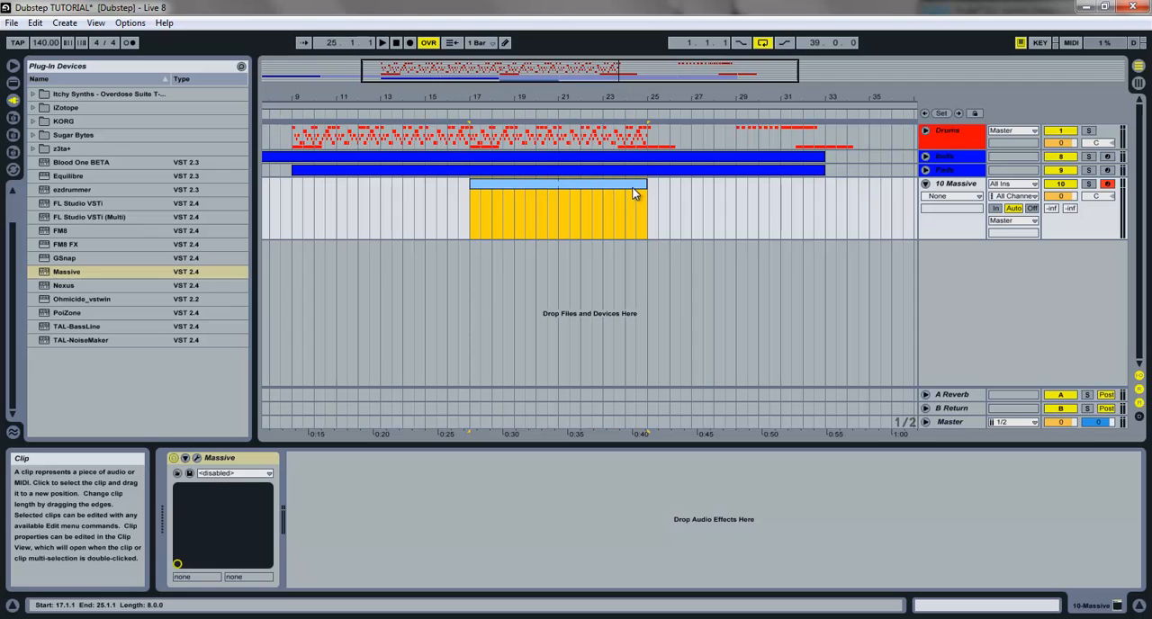
{"action": "key", "text": "ctrl+l"}
{"action": "key", "text": "space"}
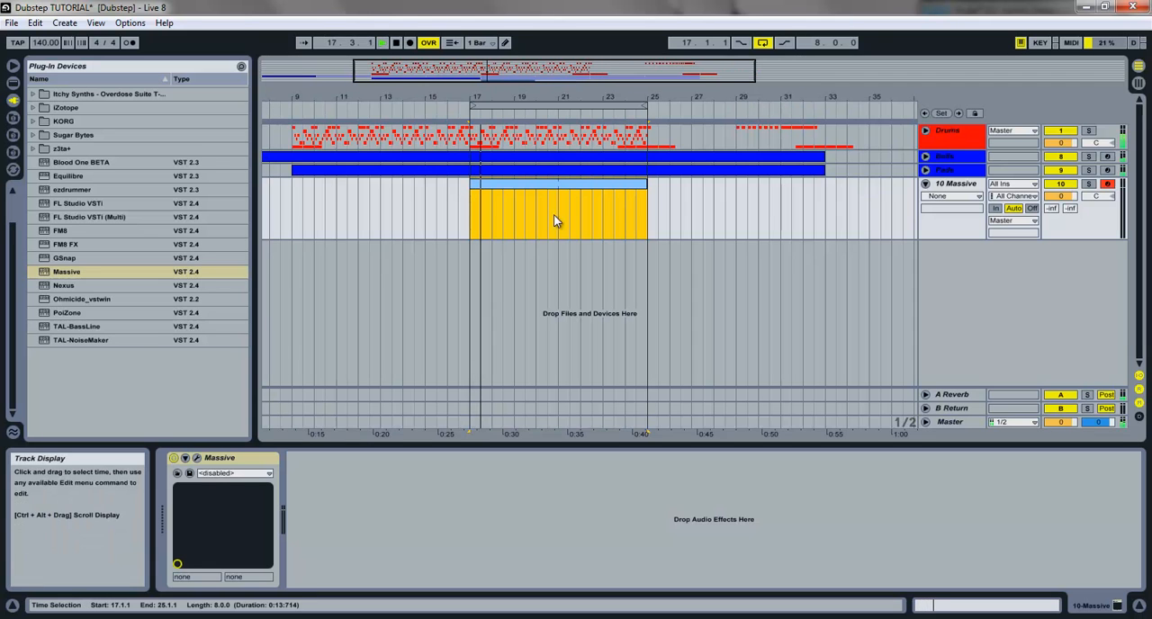
{"action": "left_click", "coordinate": [1089, 185]}
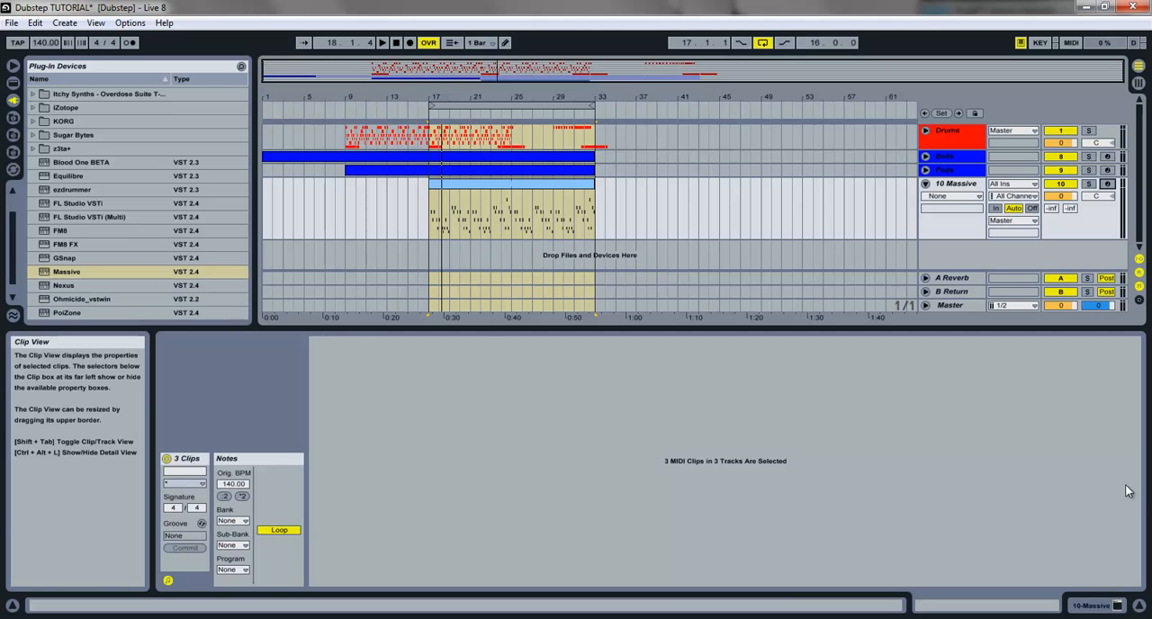
Turn off looping and play the arrangement from just before the Massive clip through to its end
{"action": "left_click", "coordinate": [485, 185]}
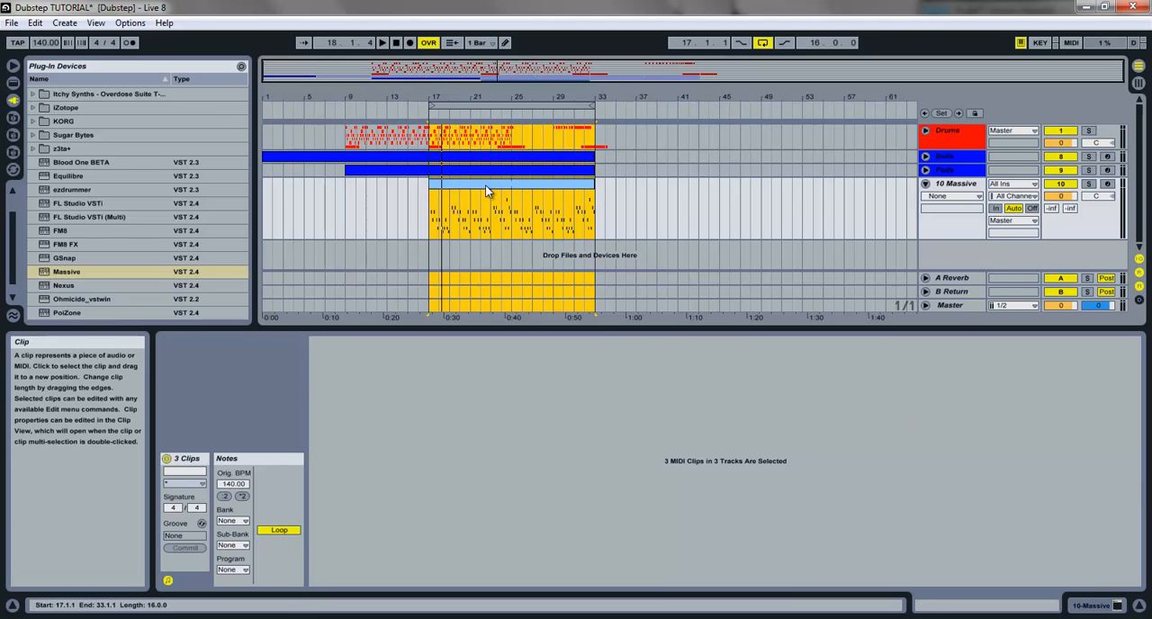
{"action": "left_click", "coordinate": [961, 186]}
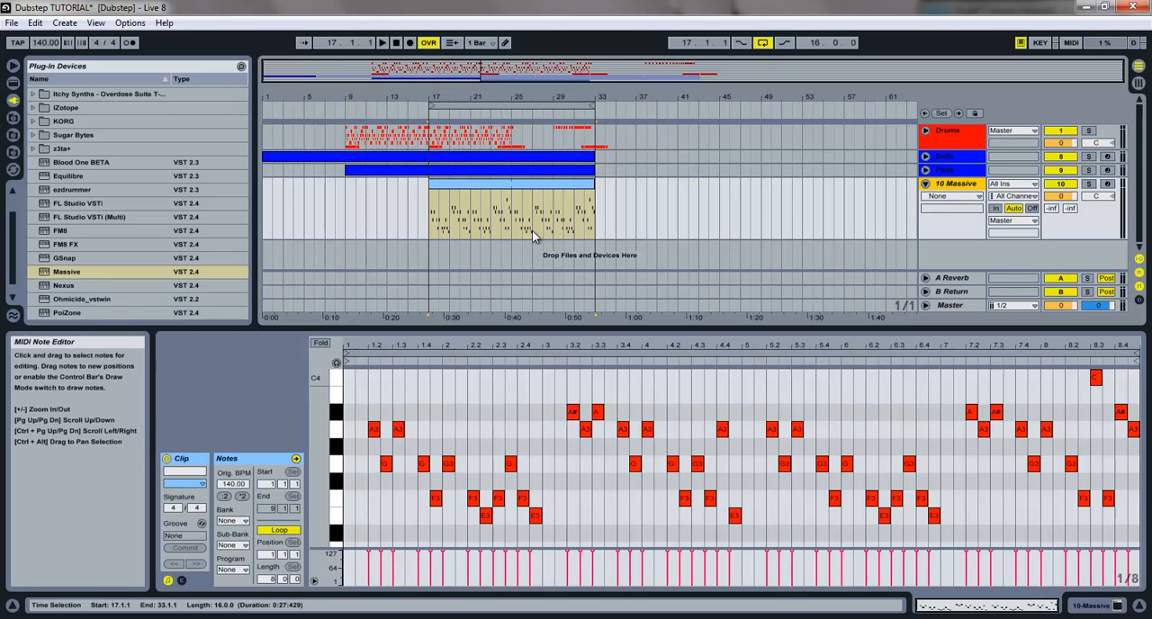
{"action": "left_click", "coordinate": [410, 210]}
{"action": "key", "text": "space"}
{"action": "left_click", "coordinate": [762, 42]}
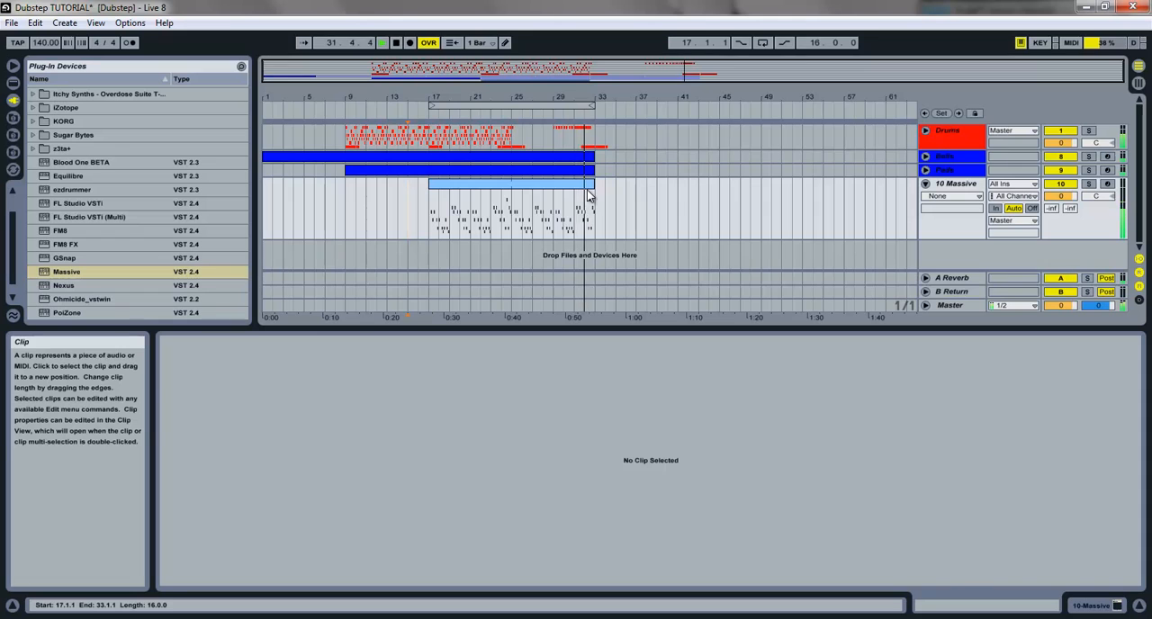
{"action": "key", "text": "space"}
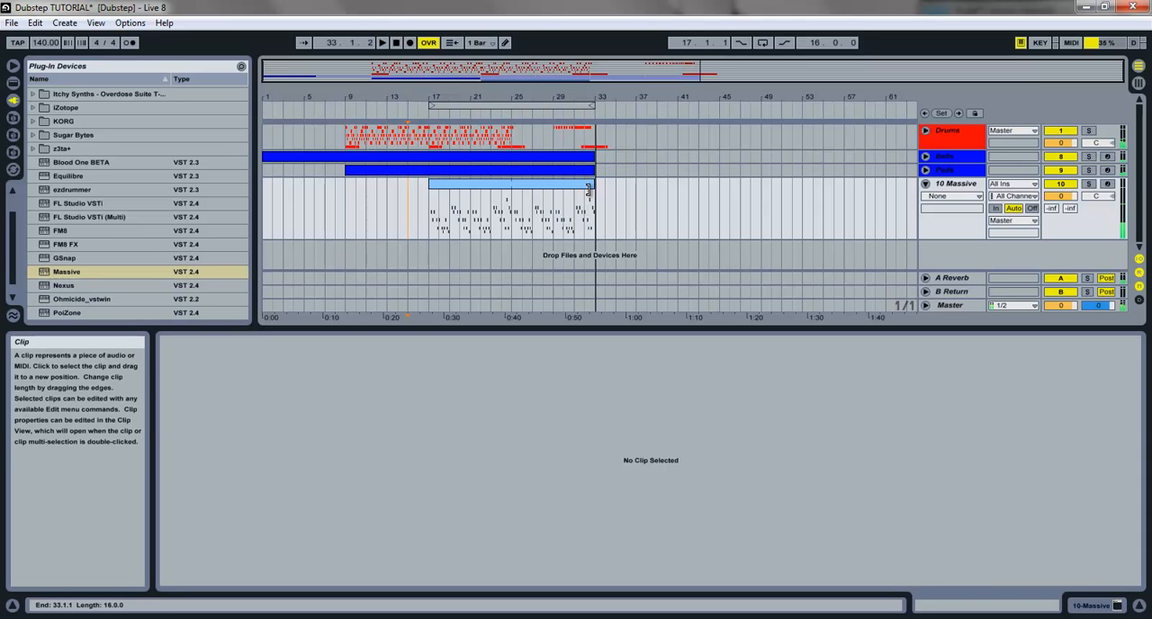
Examine the MIDI notes of the Massive clip
{"action": "left_click", "coordinate": [504, 186]}
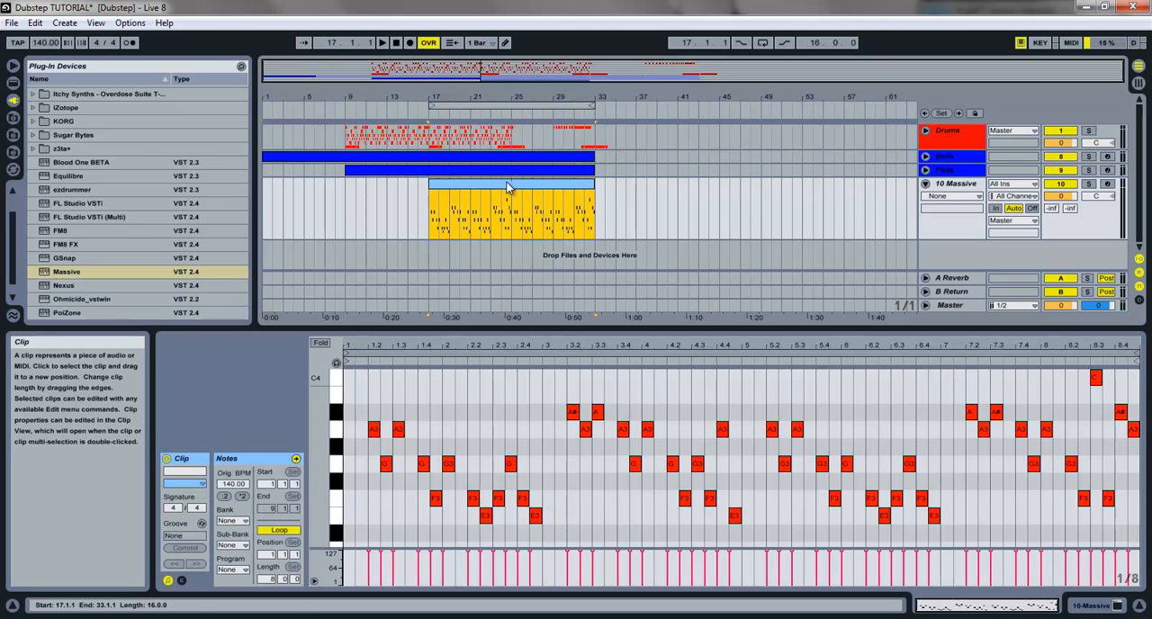
{"action": "left_click", "coordinate": [511, 208]}
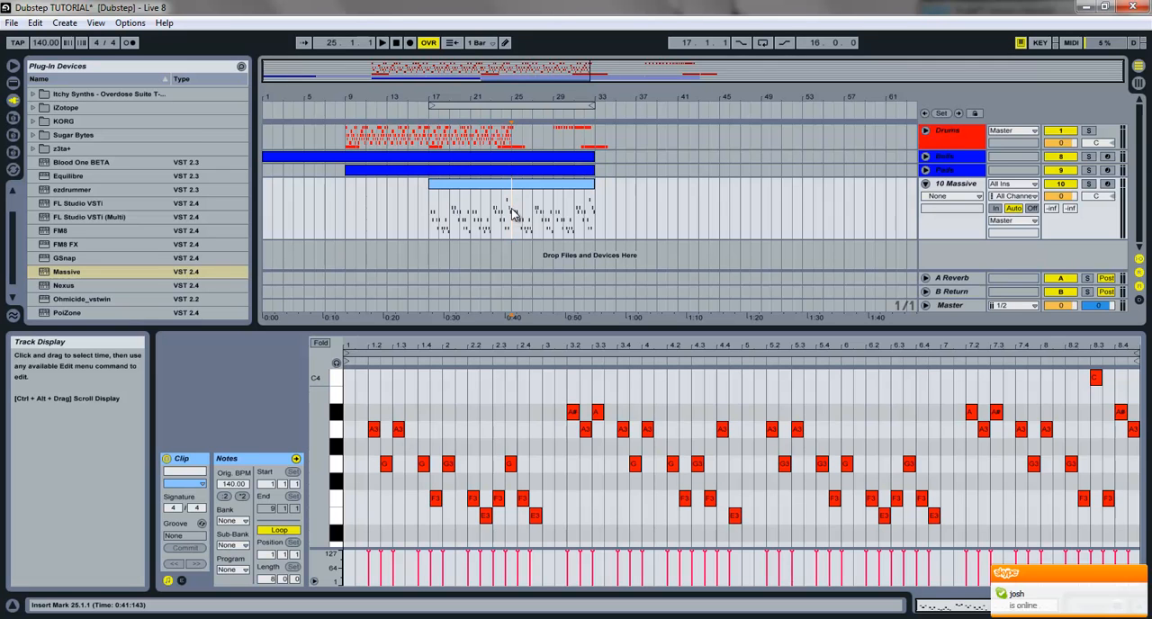
{"action": "left_click", "coordinate": [517, 187]}
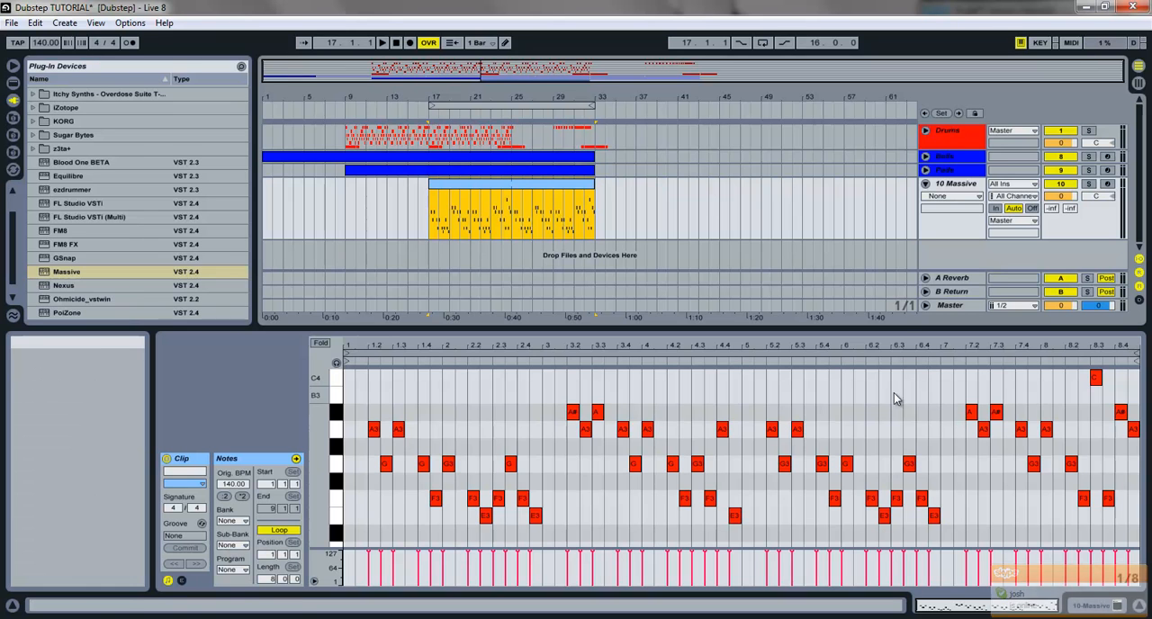
Show the Massive track's device and open its synth window, shifted slightly within the screen
{"action": "left_click", "coordinate": [1116, 609]}
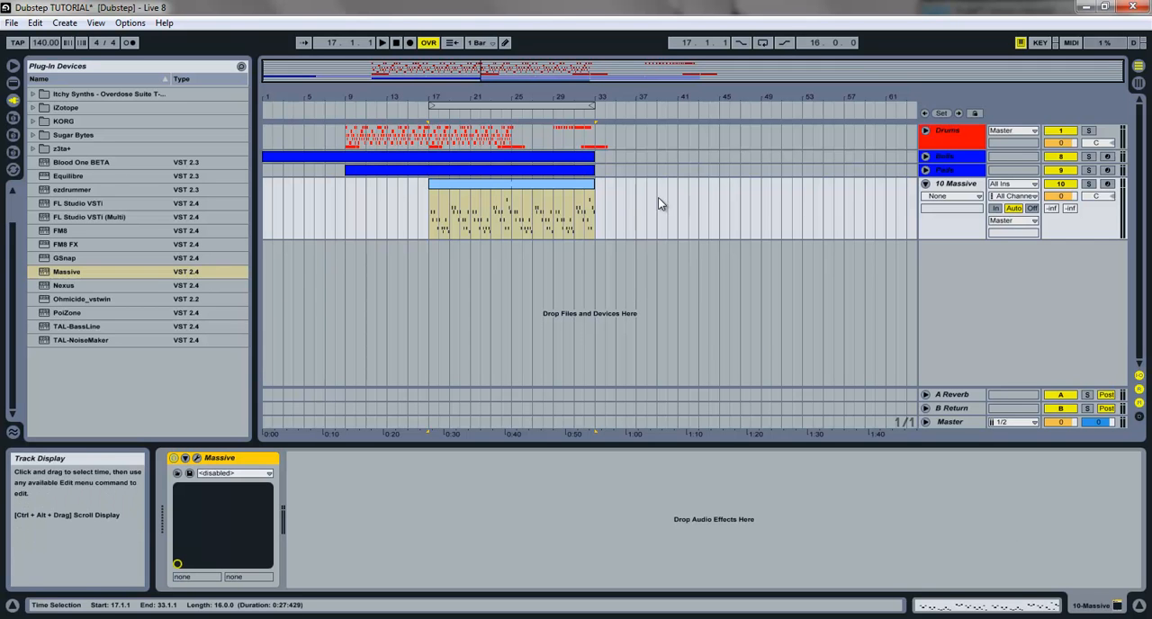
{"action": "left_click", "coordinate": [197, 458]}
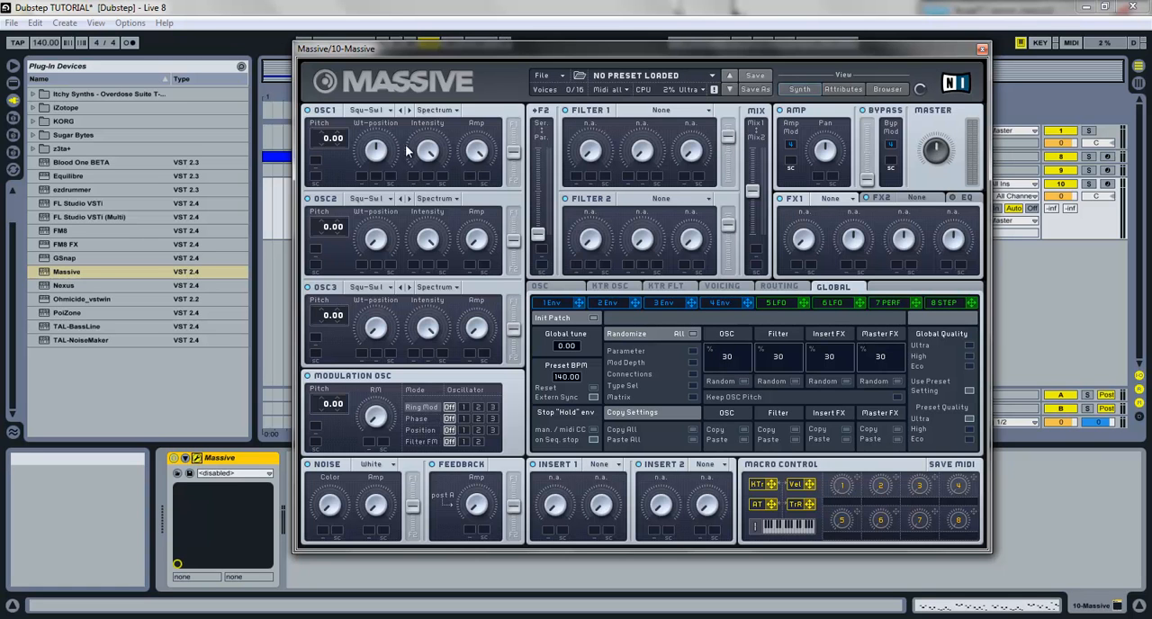
{"action": "left_click_drag", "start_coordinate": [891, 48], "coordinate": [857, 34]}
Detune the Massive oscillators, setting the OSC1 pitch to 0.07 and the OSC2 pitch to -0.04
{"action": "left_click_drag", "start_coordinate": [336, 143], "coordinate": [316, 88]}
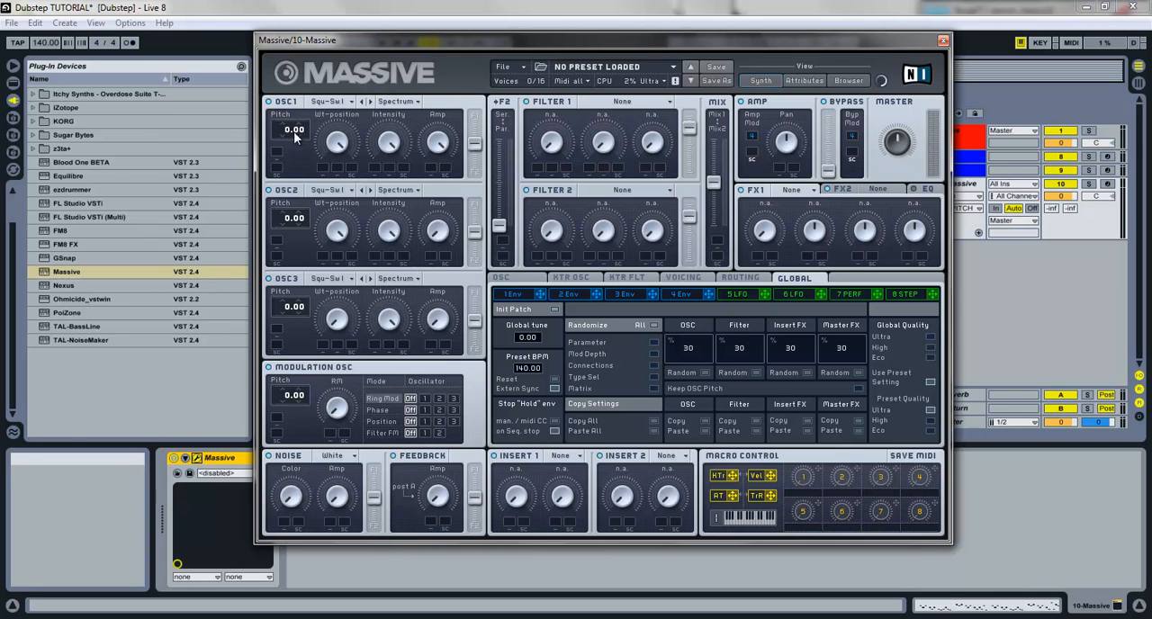
{"action": "left_click_drag", "start_coordinate": [299, 124], "coordinate": [298, 133]}
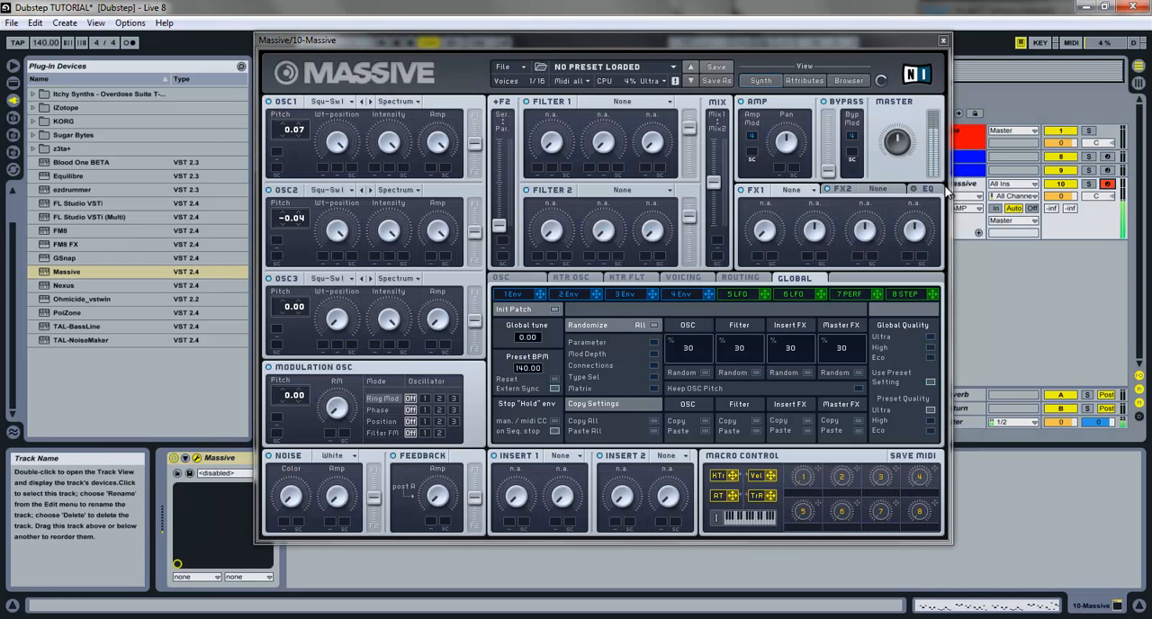
{"action": "key", "text": "space"}
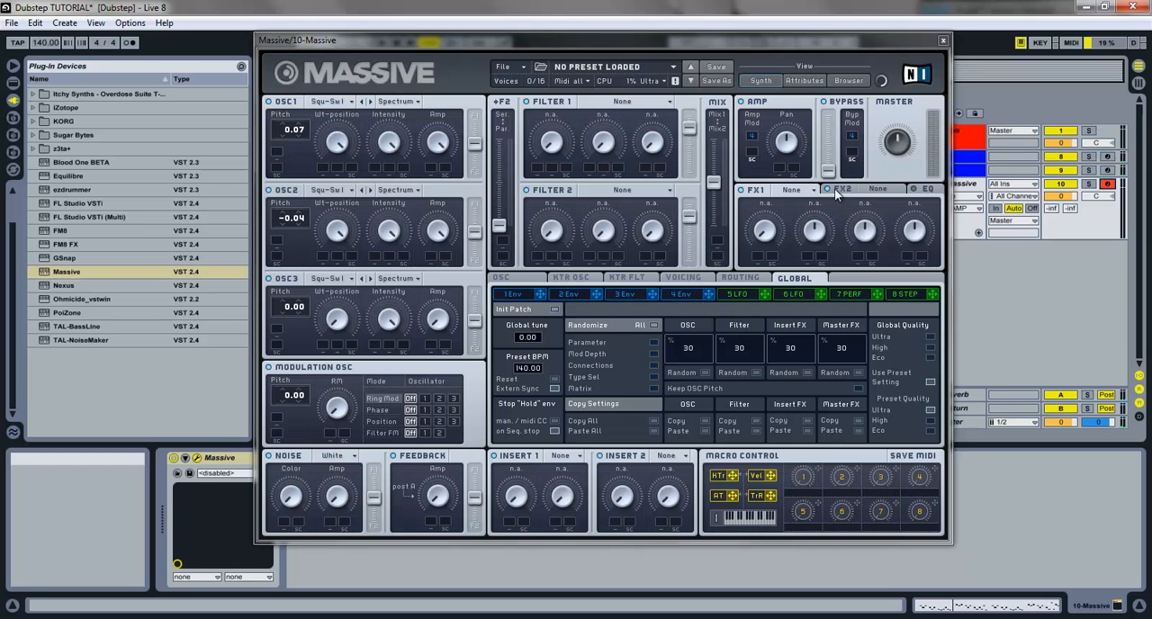
Load the Dimension Expander effect into FX1 and reduce its size
{"action": "left_click", "coordinate": [878, 190]}
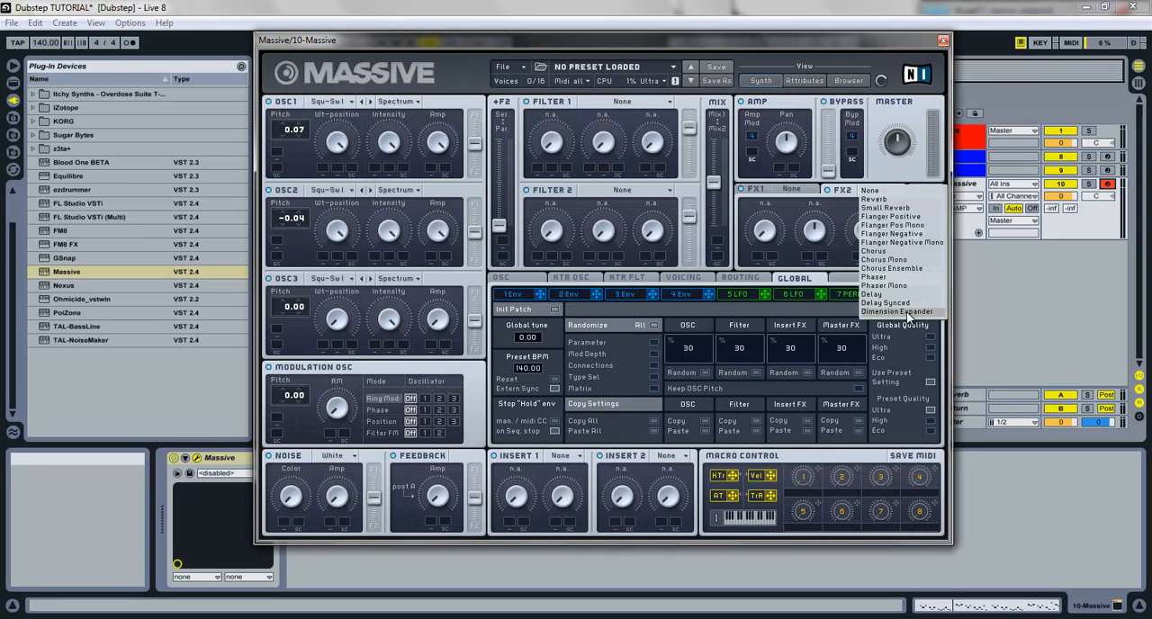
{"action": "left_click", "coordinate": [787, 191]}
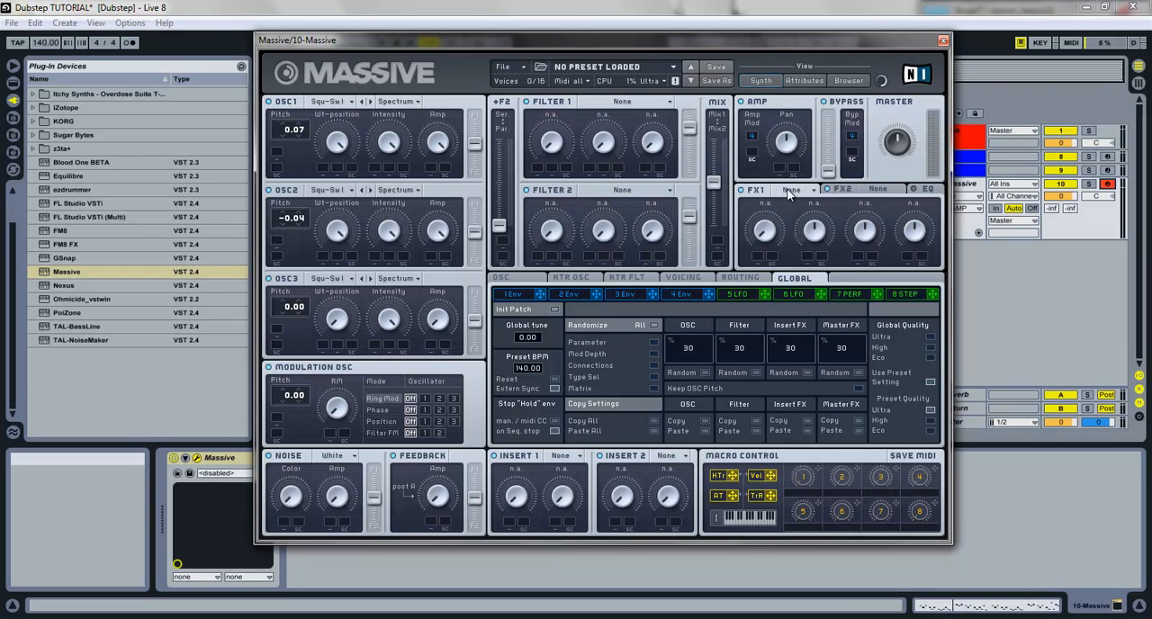
{"action": "left_click", "coordinate": [788, 191]}
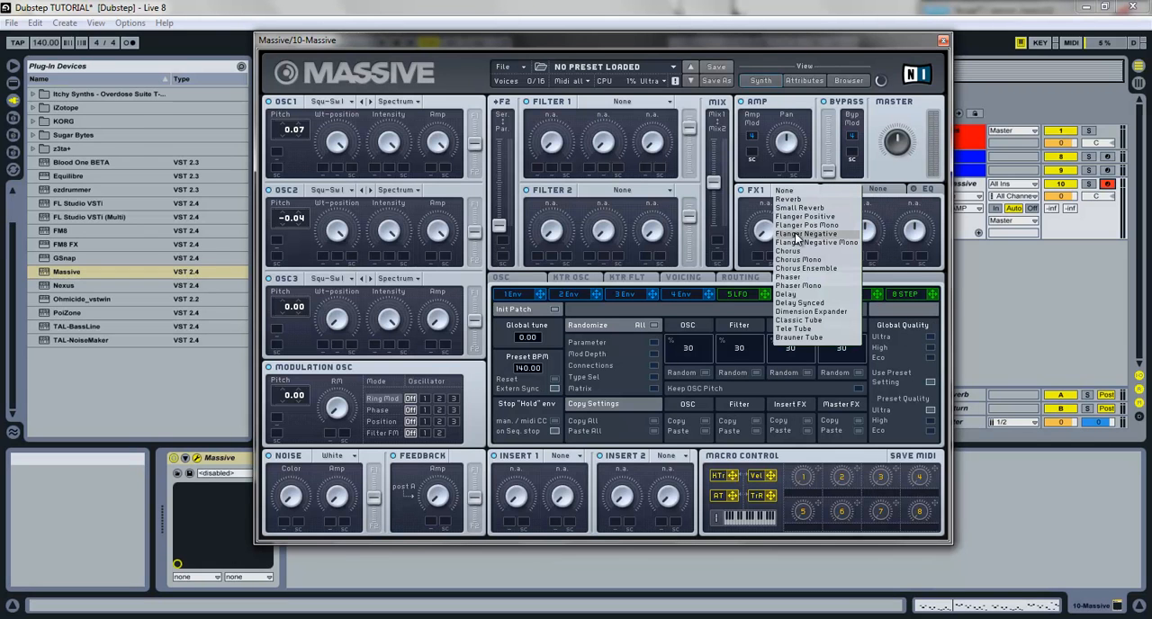
{"action": "left_click", "coordinate": [790, 314]}
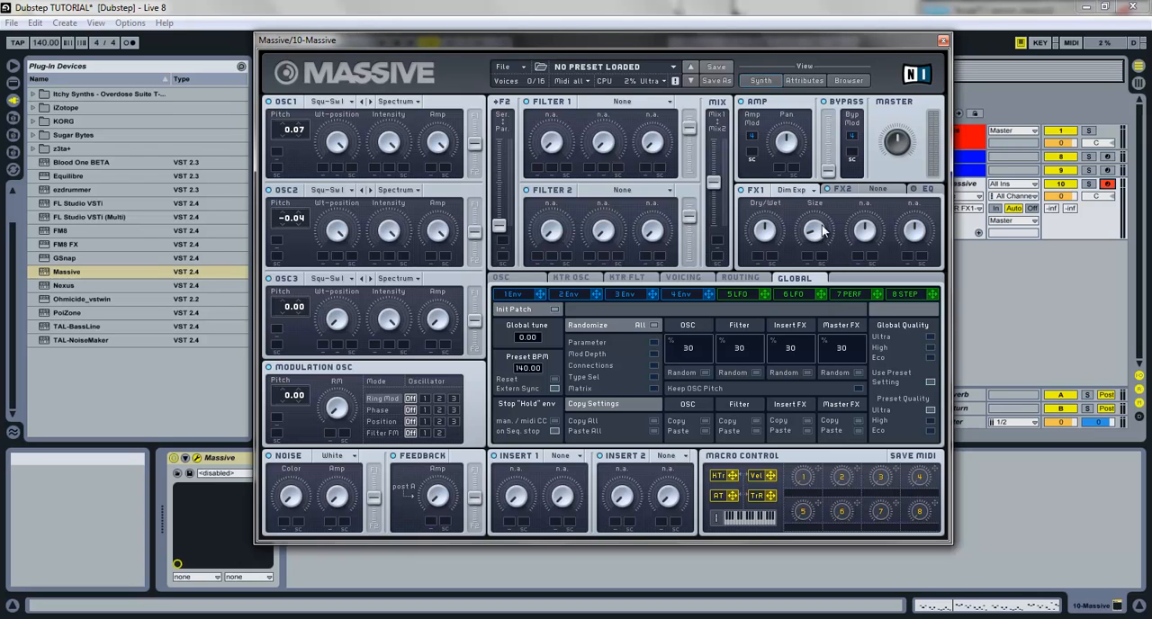
Start playback and set the Massive track's send to the A Reverb return to -5.0
{"action": "key", "text": "space"}
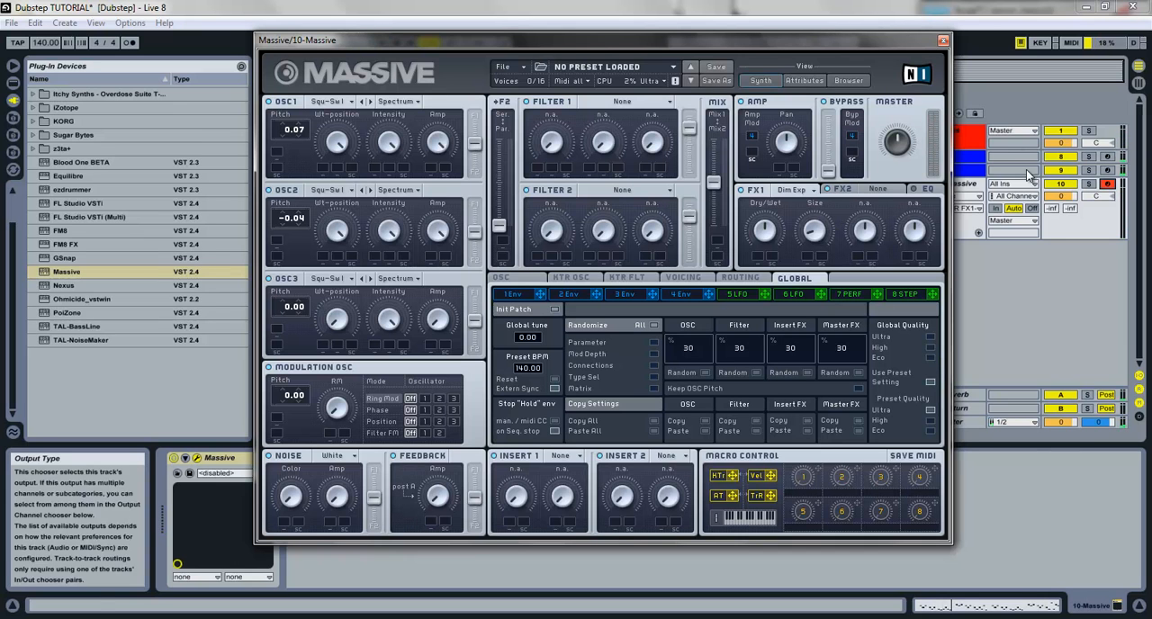
{"action": "left_click_drag", "start_coordinate": [1052, 211], "coordinate": [1051, 213]}
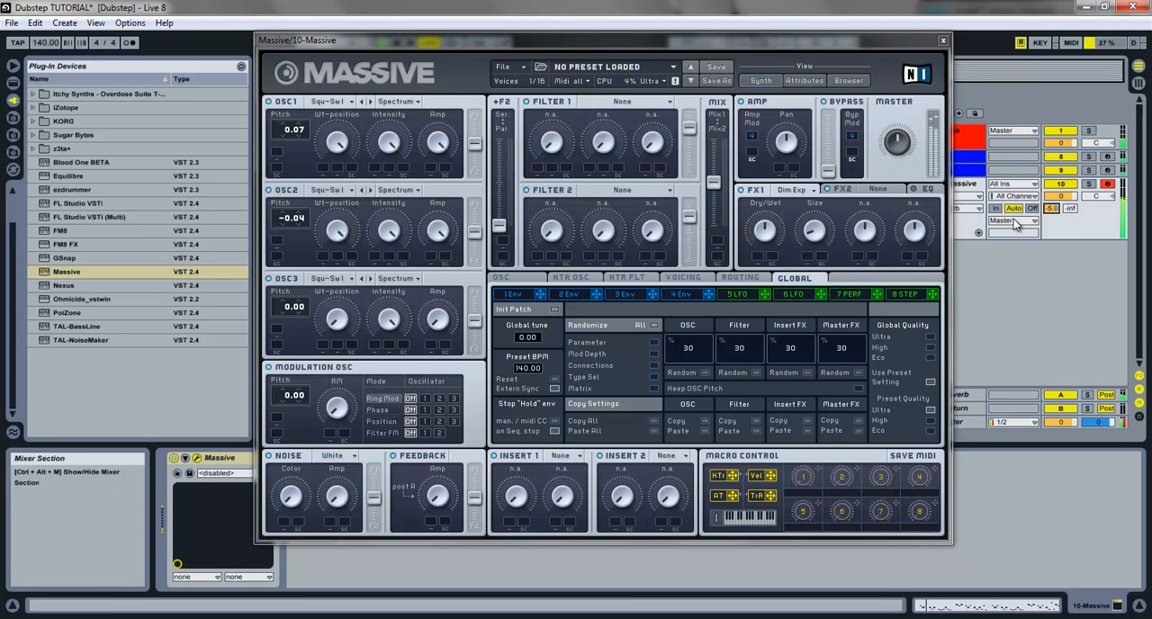
Load the Delay Synced effect into FX2
{"action": "left_click", "coordinate": [885, 189]}
{"action": "left_click", "coordinate": [886, 189]}
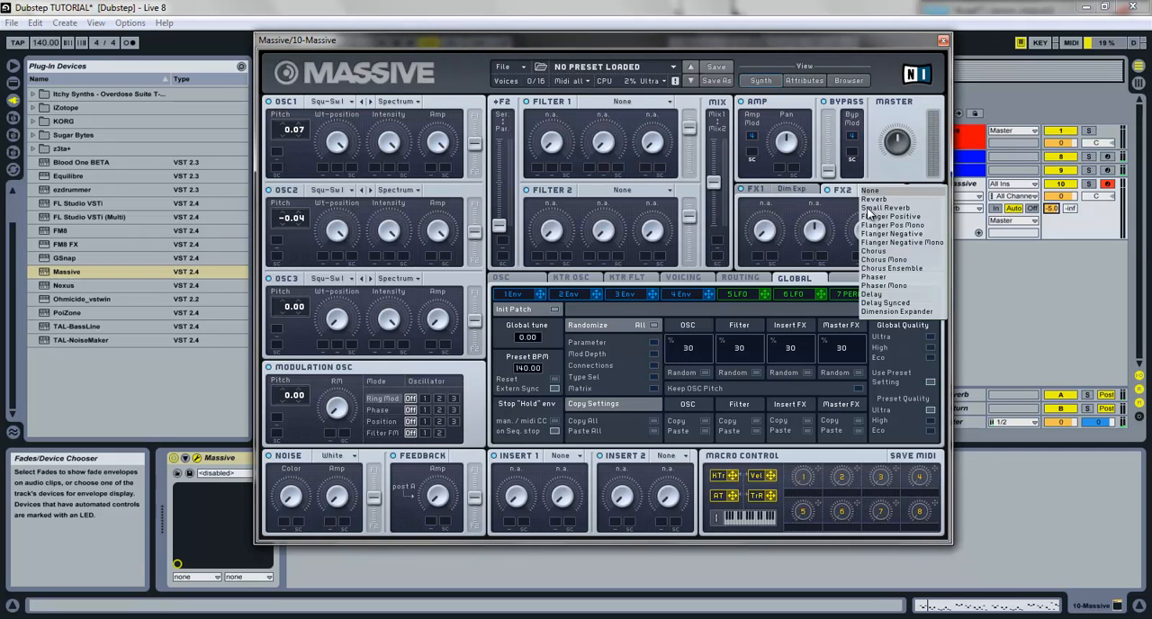
{"action": "left_click", "coordinate": [897, 304]}
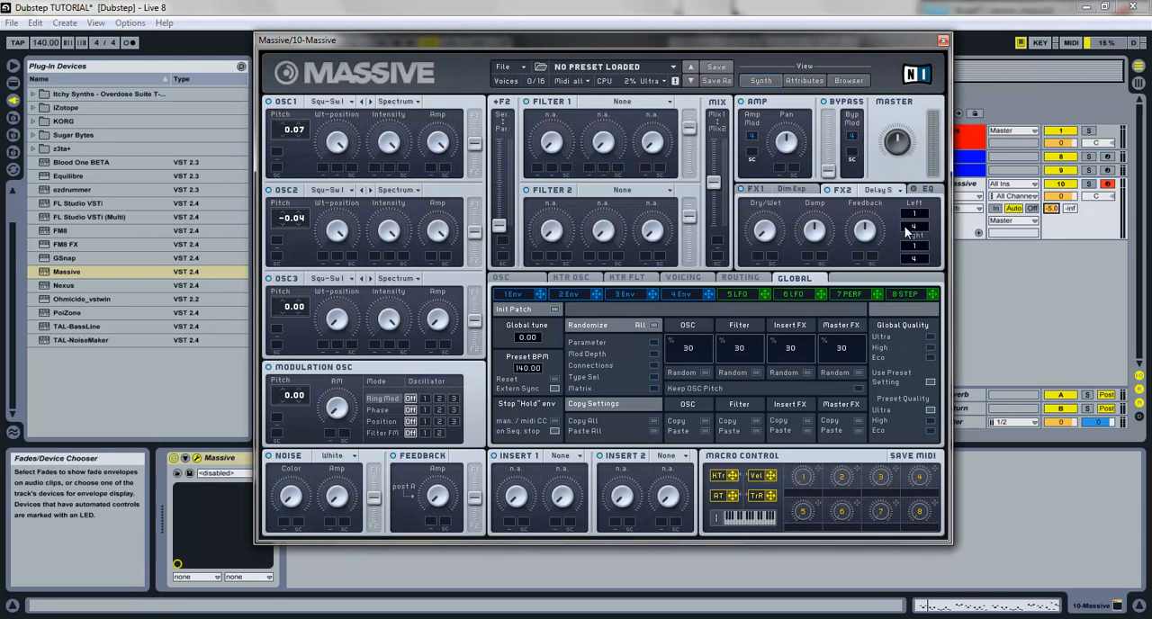
Set the synced delay times to 1/4 left and 3/8 right, with less damping and more feedback
{"action": "left_click_drag", "start_coordinate": [905, 226], "coordinate": [909, 205]}
{"action": "scroll", "coordinate": [919, 258], "scroll_direction": "up", "scroll_amount": 4}
{"action": "scroll", "coordinate": [920, 246], "scroll_direction": "up", "scroll_amount": 2}
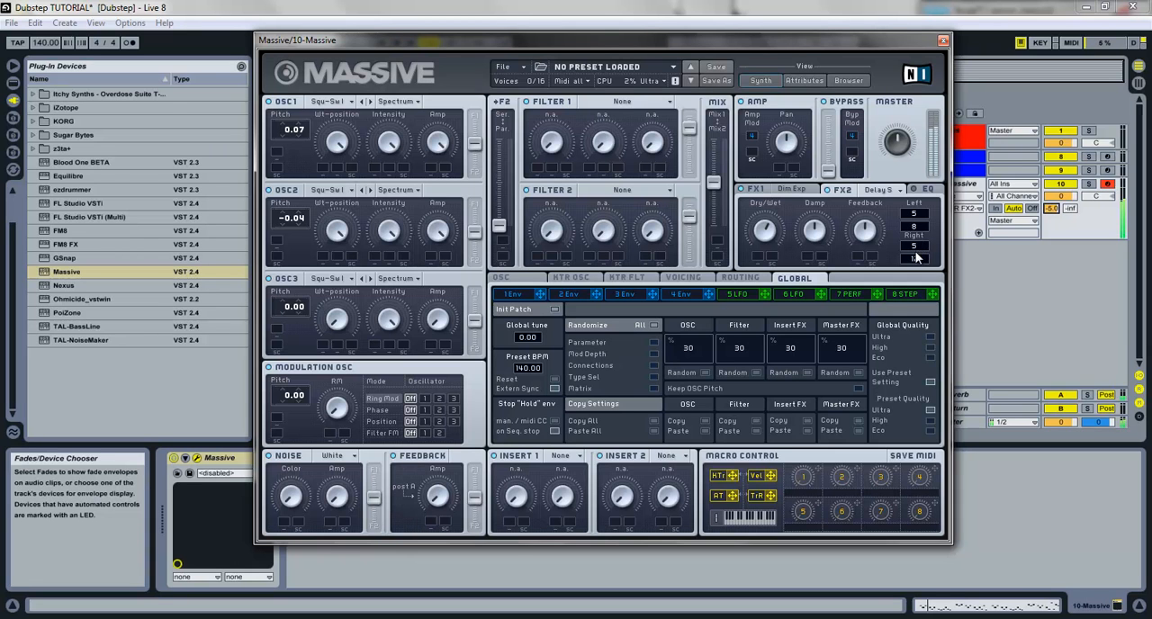
{"action": "scroll", "coordinate": [922, 218], "scroll_direction": "down", "scroll_amount": 2}
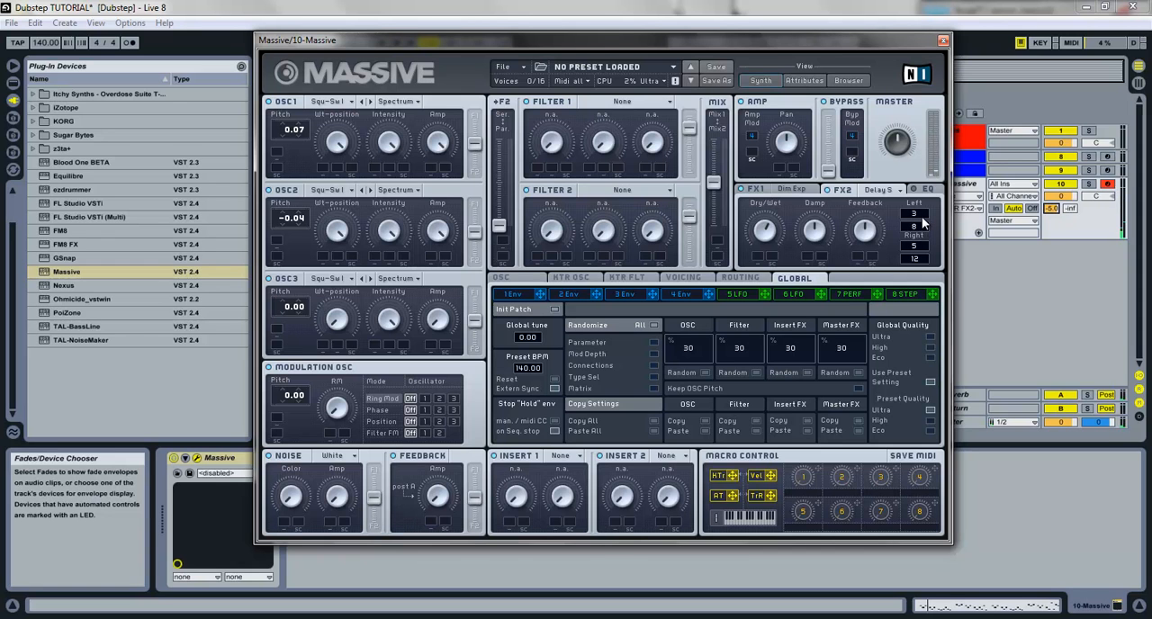
{"action": "scroll", "coordinate": [921, 245], "scroll_direction": "up", "scroll_amount": 2}
{"action": "scroll", "coordinate": [924, 221], "scroll_direction": "down", "scroll_amount": 2}
{"action": "scroll", "coordinate": [917, 228], "scroll_direction": "down", "scroll_amount": 4}
{"action": "left_click_drag", "start_coordinate": [918, 251], "coordinate": [918, 258]}
{"action": "scroll", "coordinate": [918, 261], "scroll_direction": "down", "scroll_amount": 8}
{"action": "scroll", "coordinate": [917, 260], "scroll_direction": "up", "scroll_amount": 4}
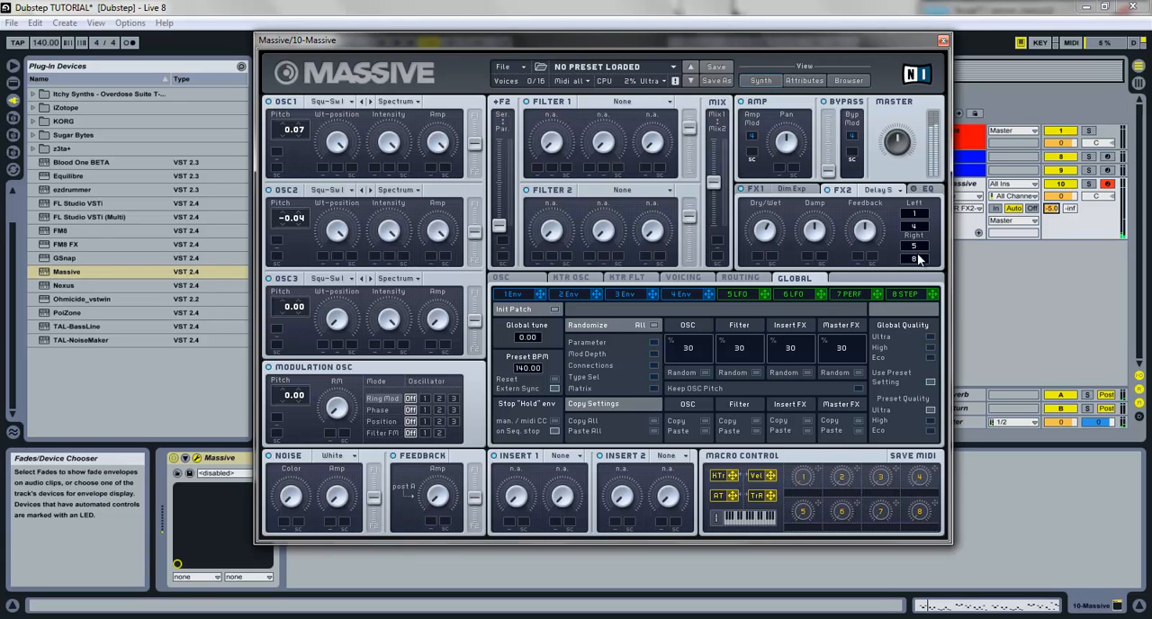
{"action": "scroll", "coordinate": [917, 251], "scroll_direction": "down", "scroll_amount": 2}
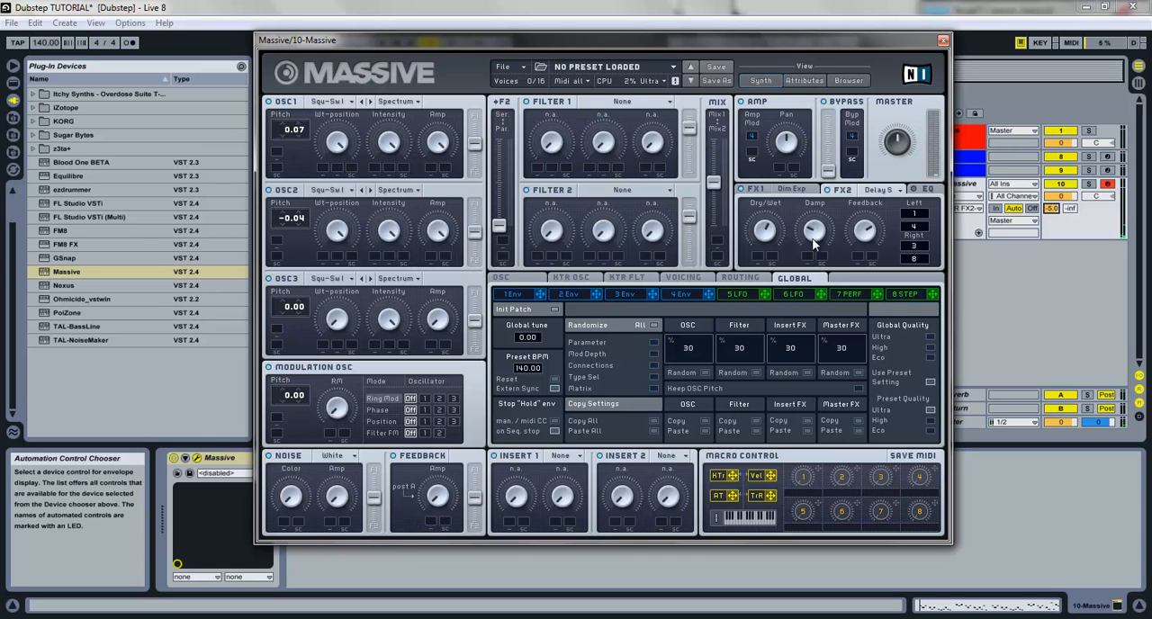
Set Filter 1 to Lowpass 4 and route OSC1 entirely into Filter 1
{"action": "left_click", "coordinate": [619, 101]}
{"action": "left_click", "coordinate": [615, 111]}
{"action": "left_click_drag", "start_coordinate": [502, 228], "coordinate": [460, 77]}
{"action": "left_click_drag", "start_coordinate": [475, 144], "coordinate": [568, 393]}
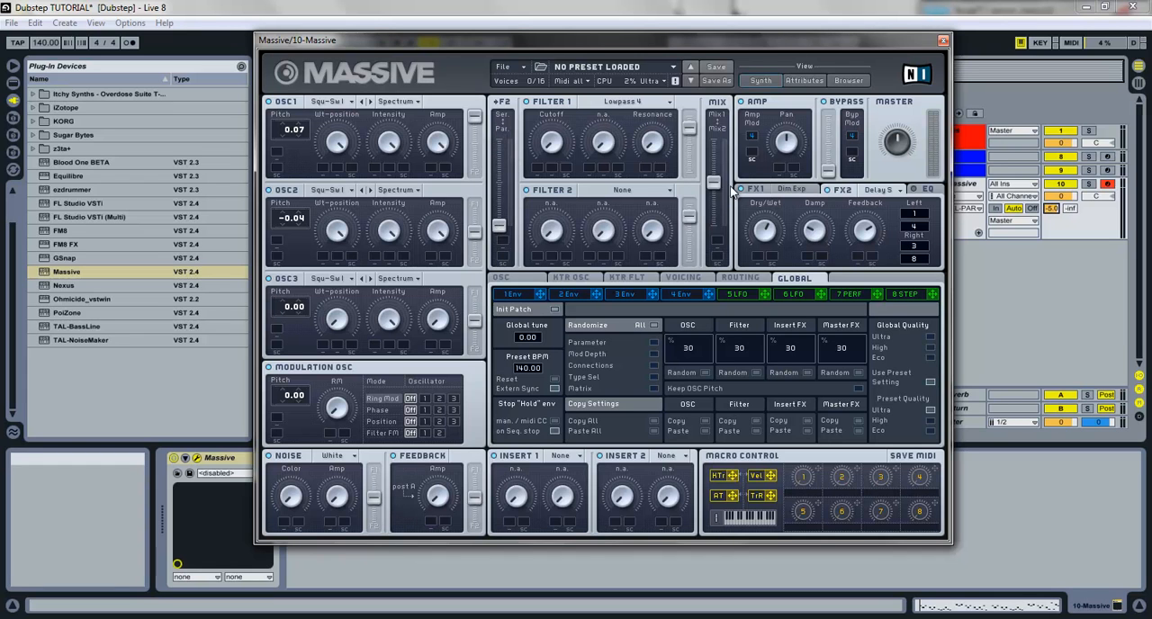
Send the mix entirely to Filter 1 at full level with Macro 1 on its cutoff, and adjust the EQ shelves
{"action": "left_click_drag", "start_coordinate": [716, 182], "coordinate": [677, 7]}
{"action": "left_click_drag", "start_coordinate": [692, 124], "coordinate": [672, 69]}
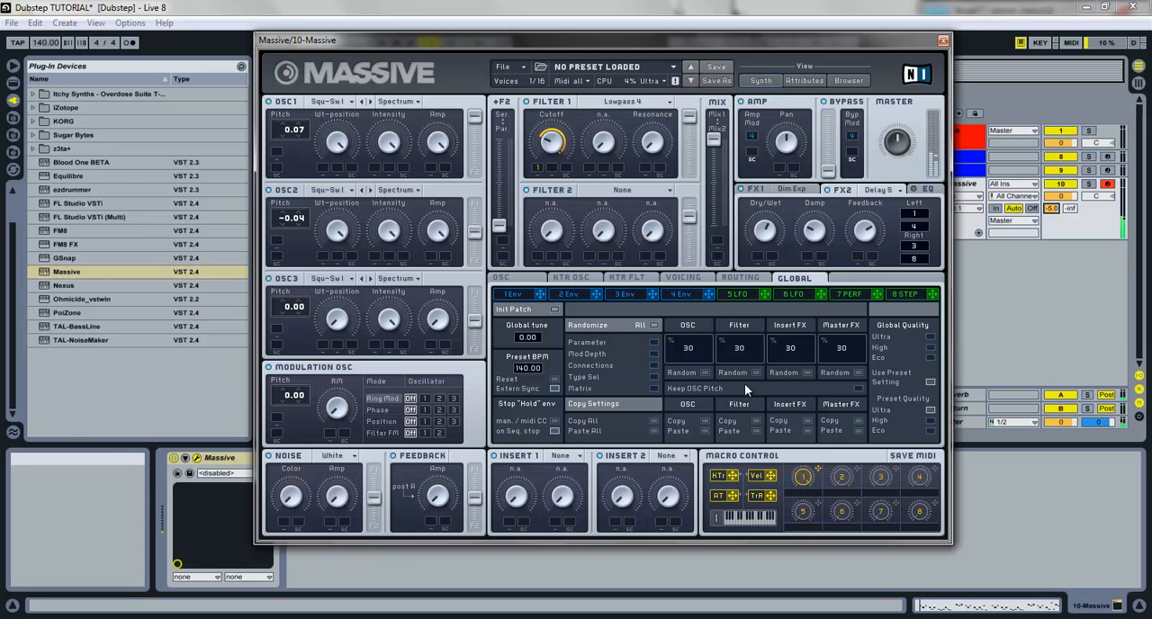
{"action": "left_click", "coordinate": [927, 189]}
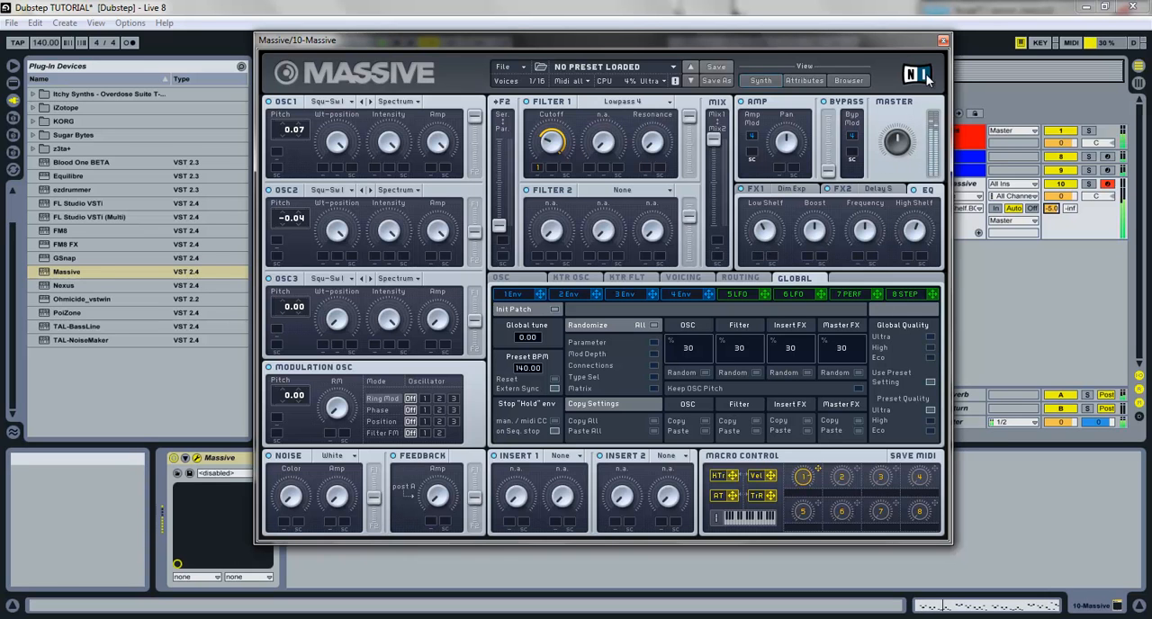
Close the Massive window and examine the notes of the Massive clip in the note editor
{"action": "left_click", "coordinate": [944, 43]}
{"action": "left_click", "coordinate": [534, 184]}
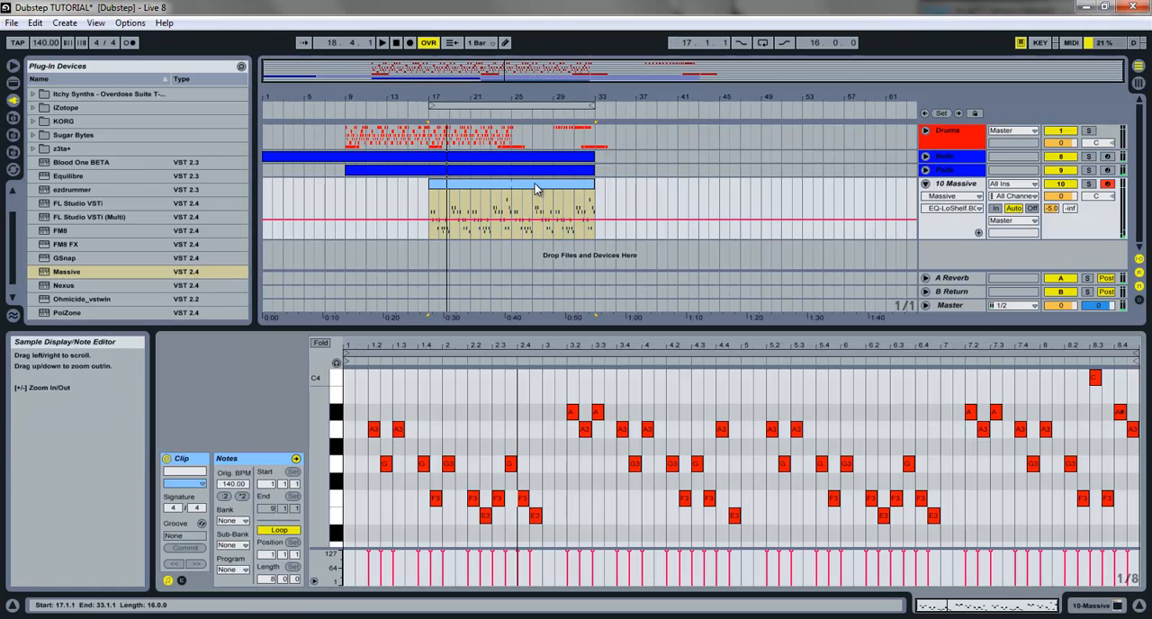
{"action": "left_click", "coordinate": [466, 390]}
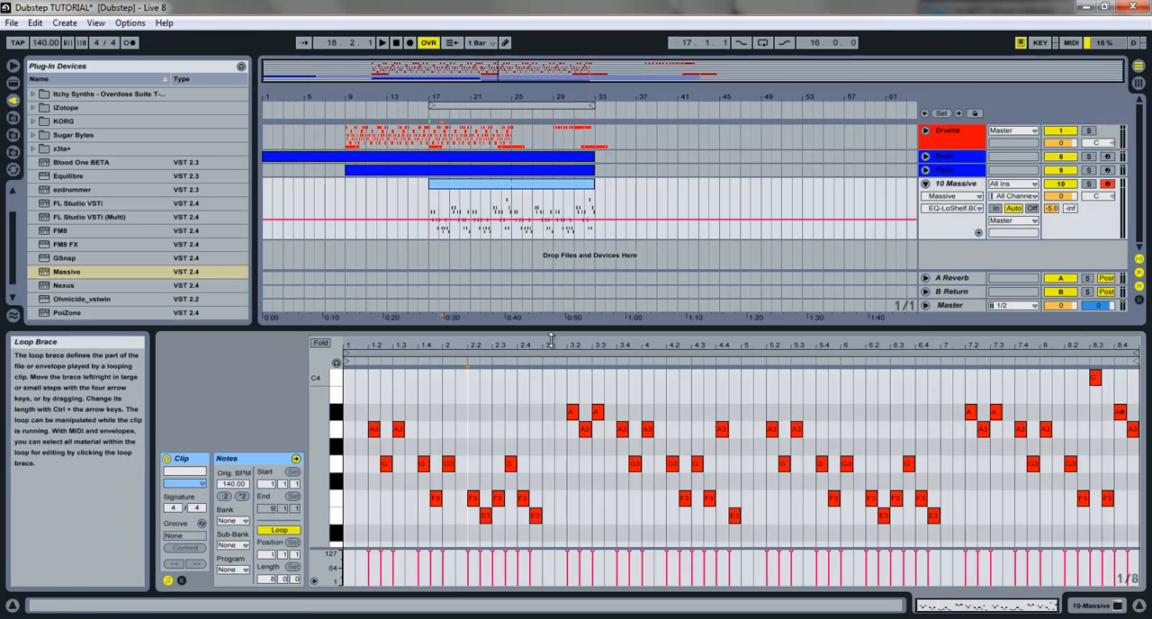
Reopen the Massive window, set the voicing to Monophon and raise the oscillator glide time
{"action": "left_click", "coordinate": [1116, 604]}
{"action": "left_click", "coordinate": [197, 458]}
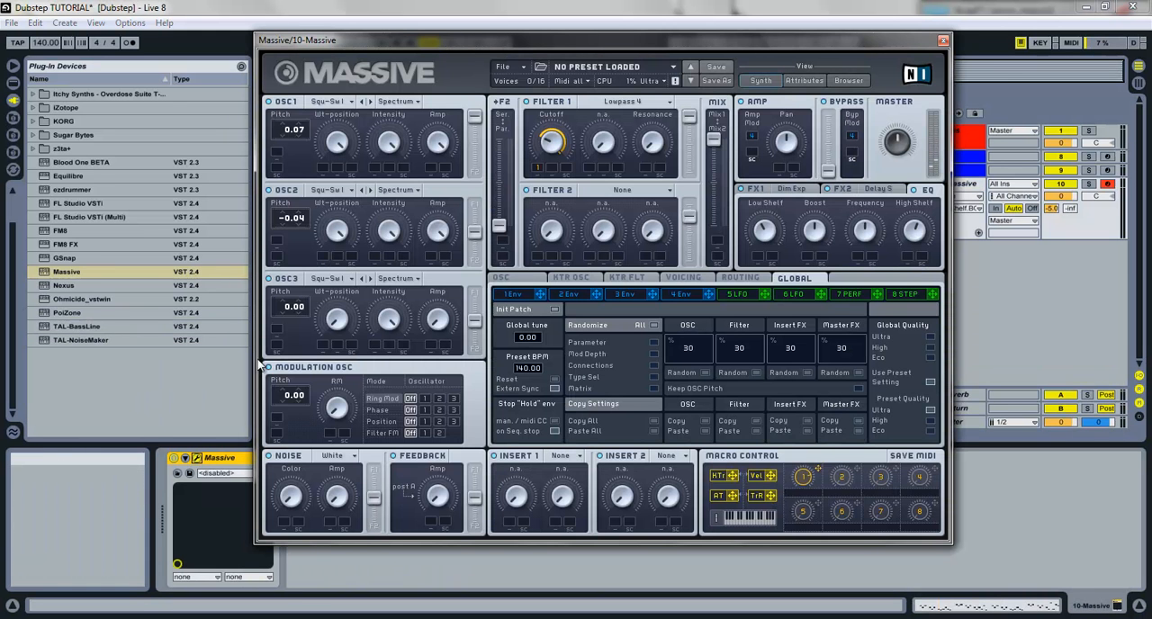
{"action": "left_click", "coordinate": [684, 279]}
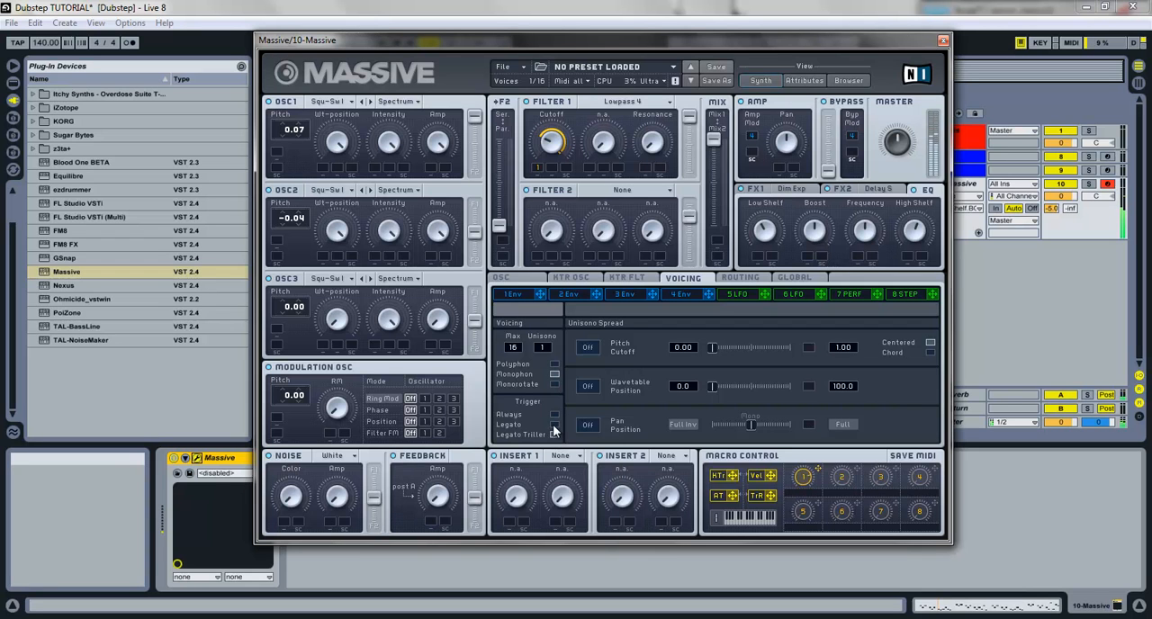
{"action": "left_click", "coordinate": [504, 280]}
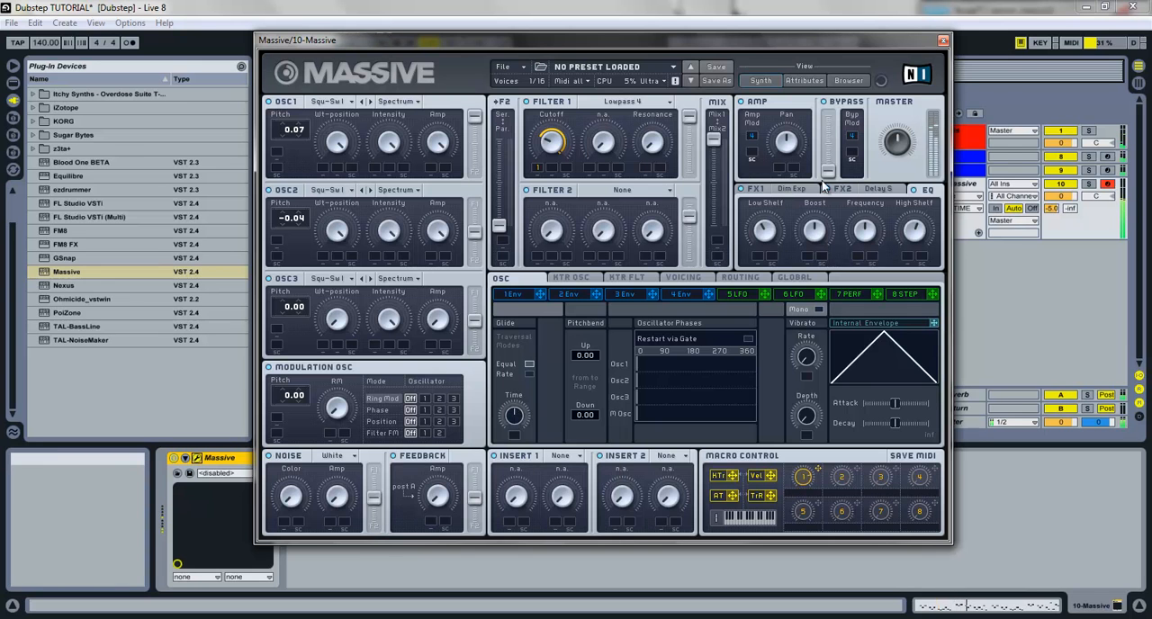
Lengthen all notes in the Massive clip by 1/256 so that each one overlaps the next
{"action": "left_click", "coordinate": [942, 41]}
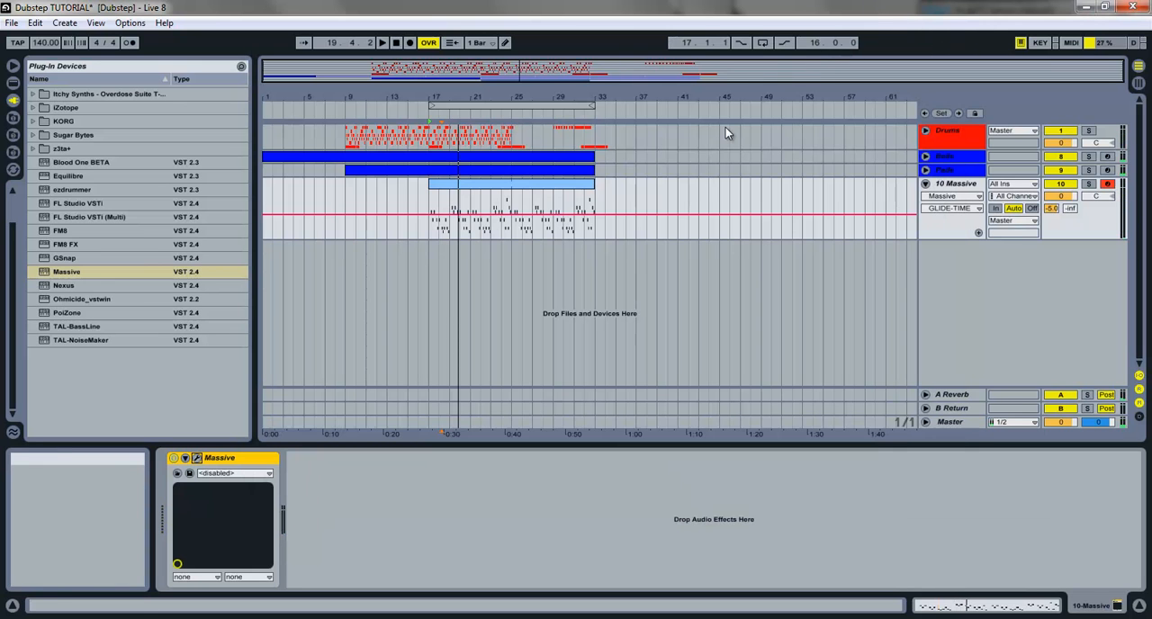
{"action": "double_click", "coordinate": [533, 193]}
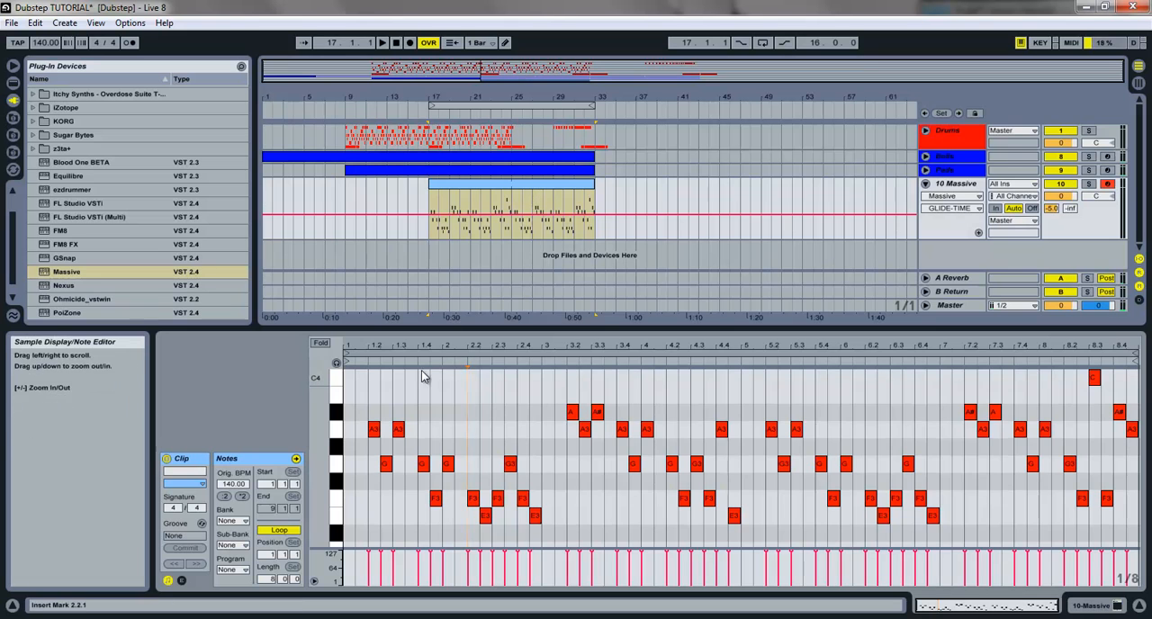
{"action": "left_click_drag", "start_coordinate": [378, 351], "coordinate": [380, 351]}
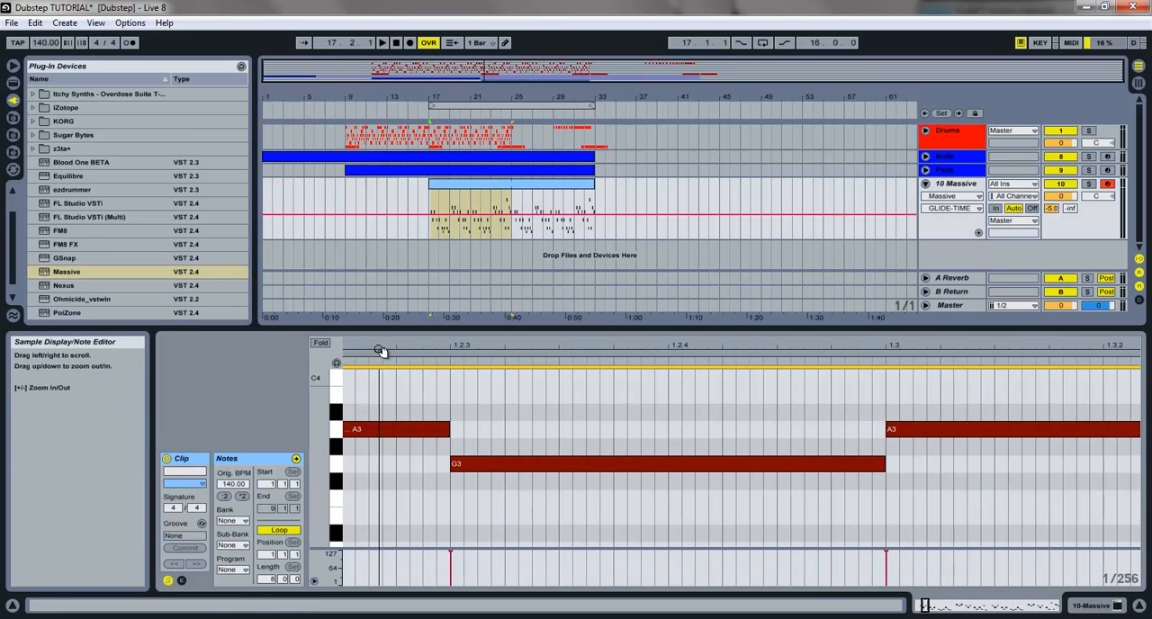
{"action": "left_click_drag", "start_coordinate": [450, 428], "coordinate": [458, 429]}
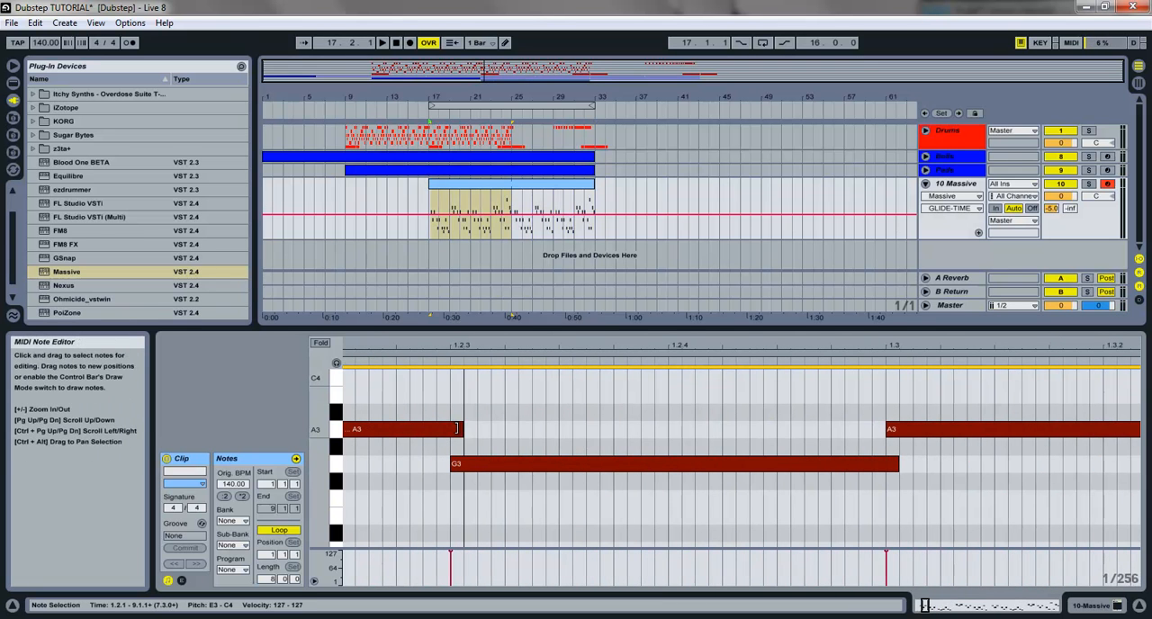
{"action": "left_click_drag", "start_coordinate": [460, 346], "coordinate": [457, 338]}
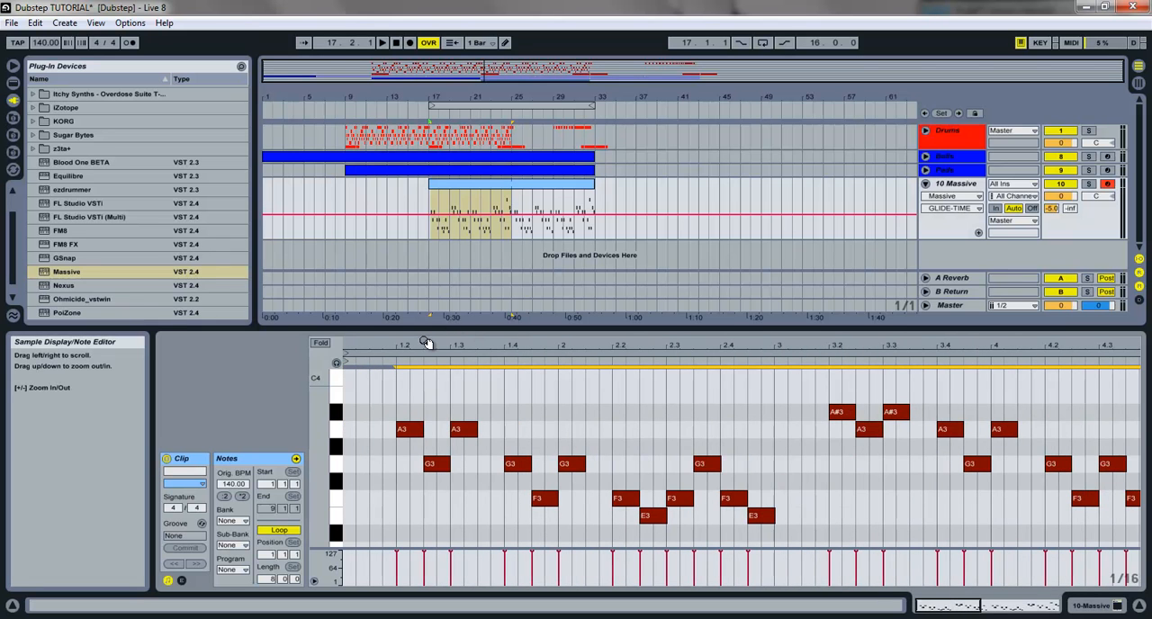
Play the arrangement, check the fourth envelope in Massive and fine-tune the oscillator glide time
{"action": "key", "text": "space"}
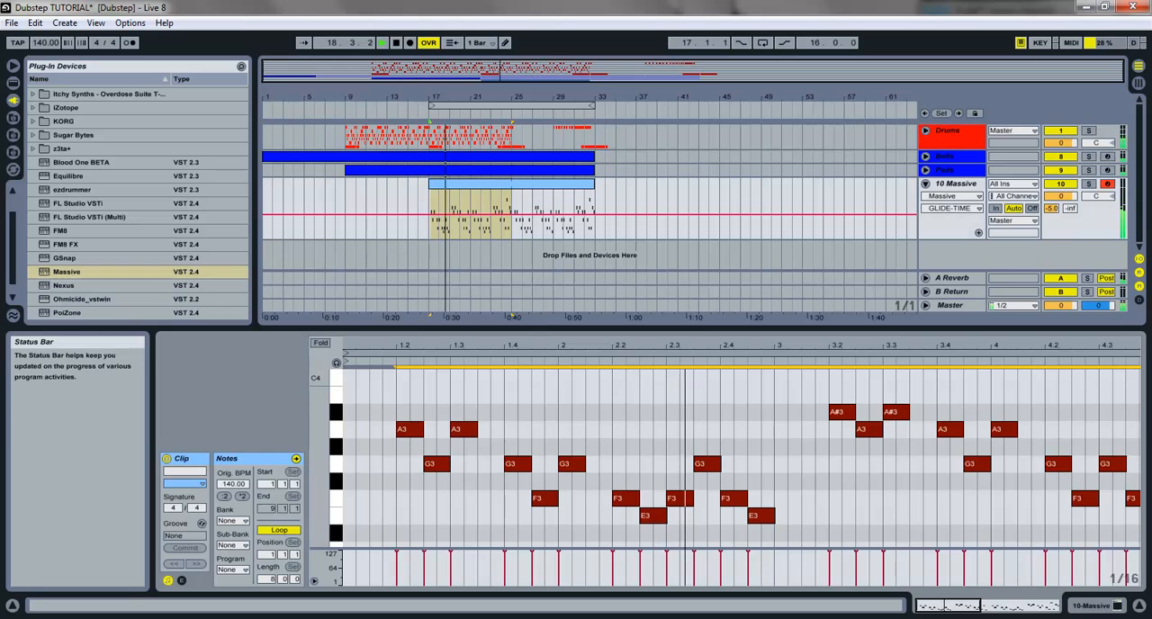
{"action": "left_click", "coordinate": [1118, 607]}
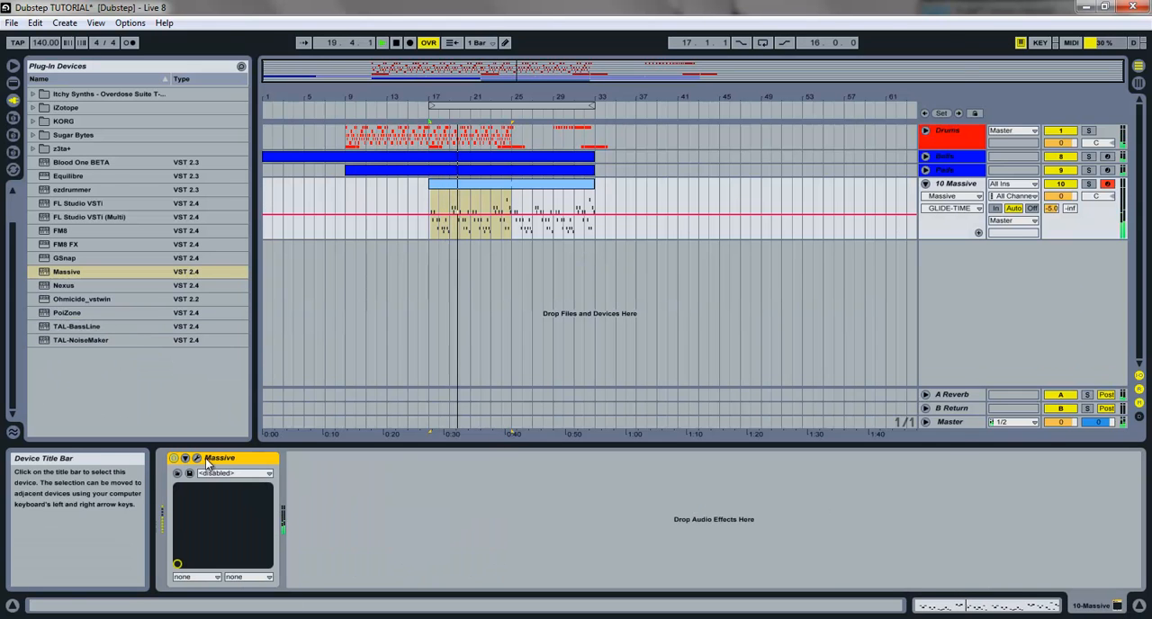
{"action": "left_click", "coordinate": [197, 458]}
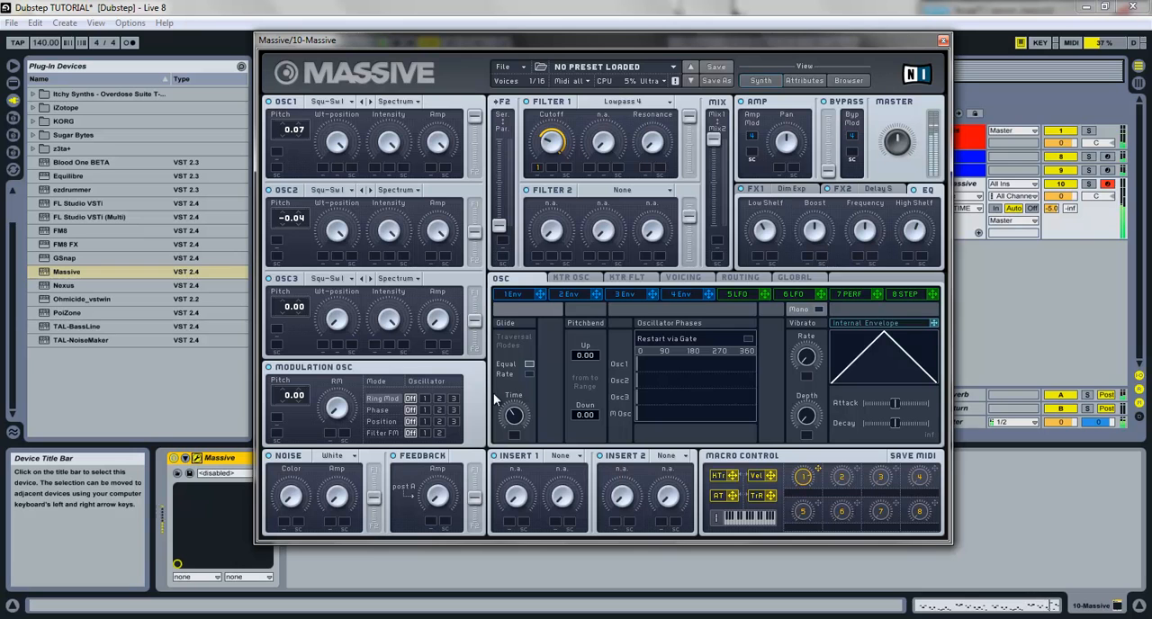
{"action": "left_click", "coordinate": [689, 294]}
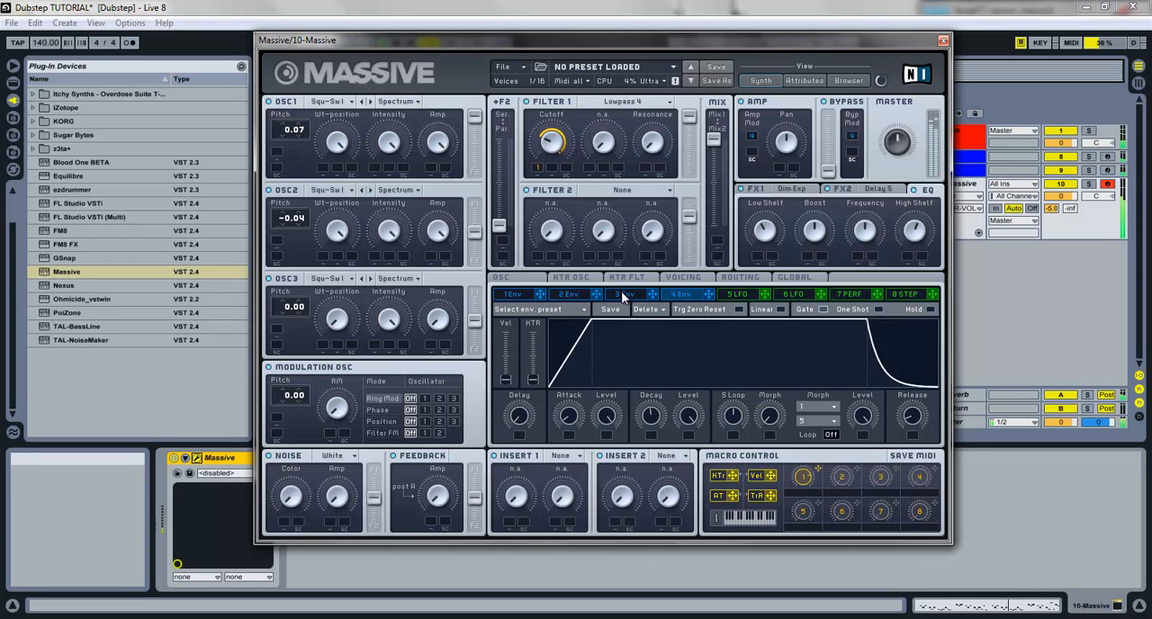
{"action": "left_click", "coordinate": [530, 281]}
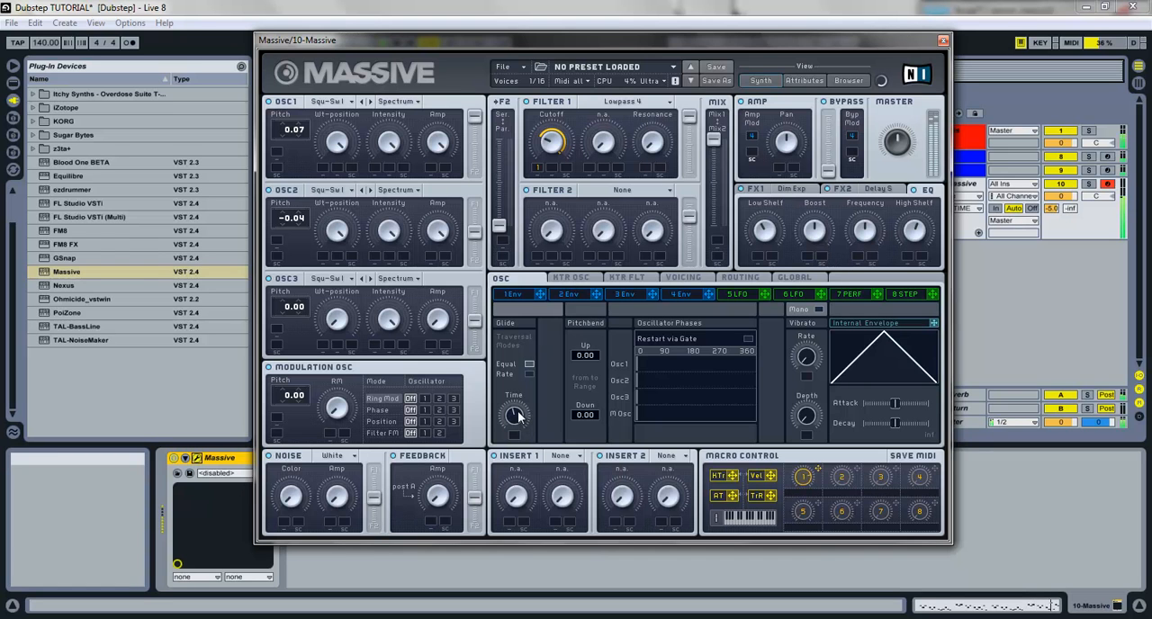
{"action": "left_click", "coordinate": [943, 40]}
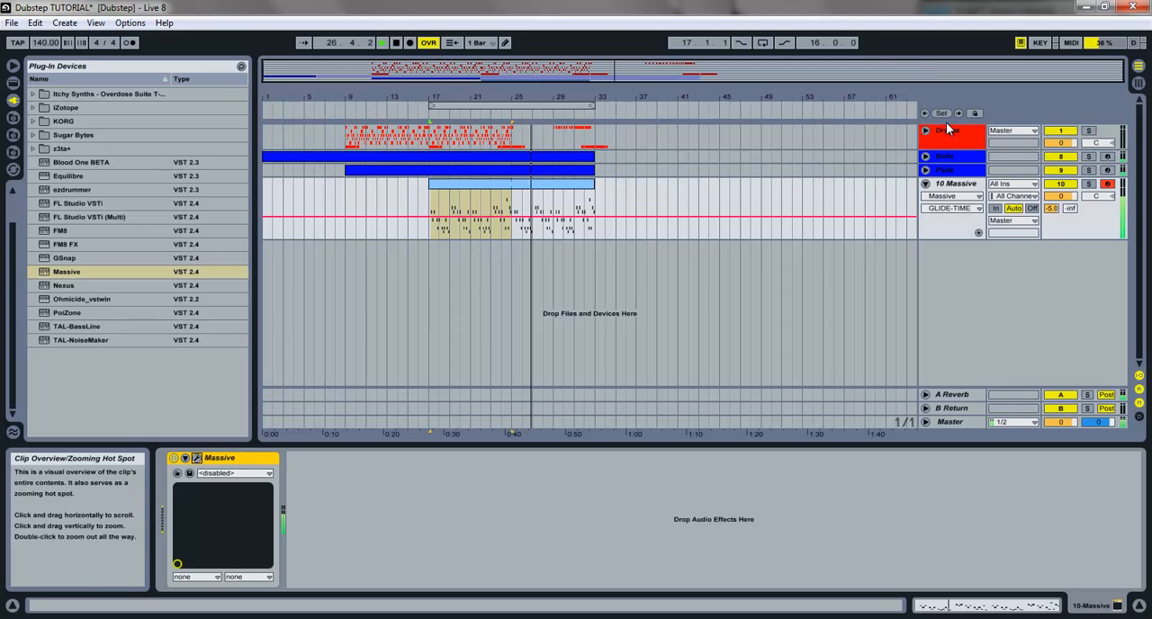
Set the Massive track's volume to -13.7 in the Session View mixer and return to the Arrangement View
{"action": "left_click", "coordinate": [1138, 83]}
{"action": "left_click_drag", "start_coordinate": [484, 289], "coordinate": [483, 367]}
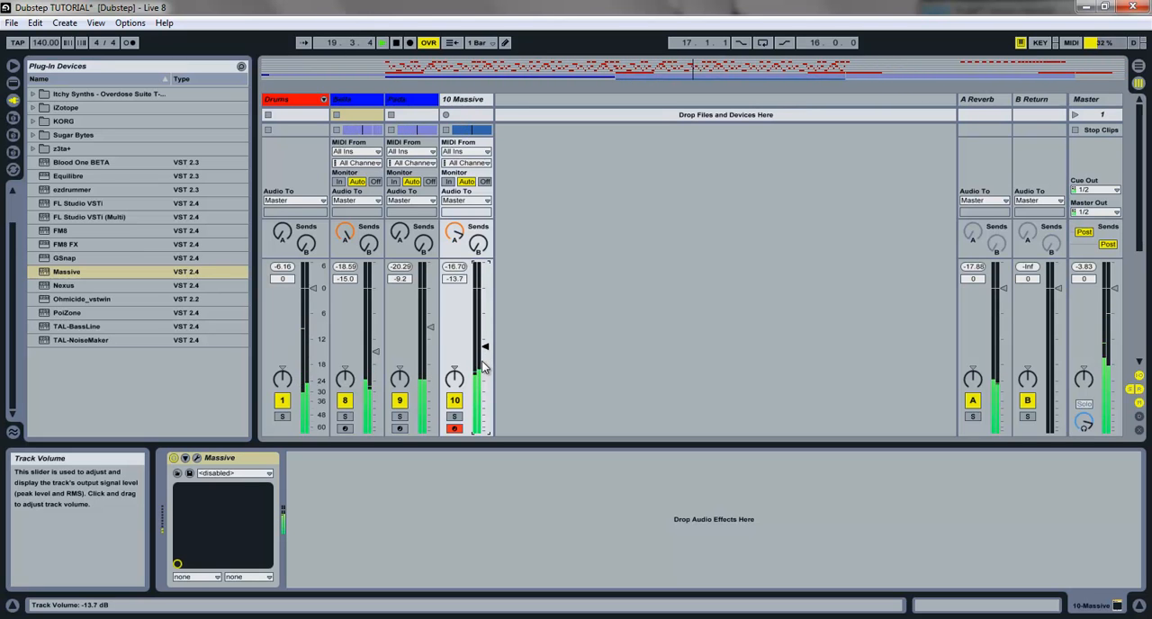
{"action": "left_click", "coordinate": [1138, 68]}
Stop playback, return the song position to 1.1.1 and save the set
{"action": "left_click", "coordinate": [395, 42]}
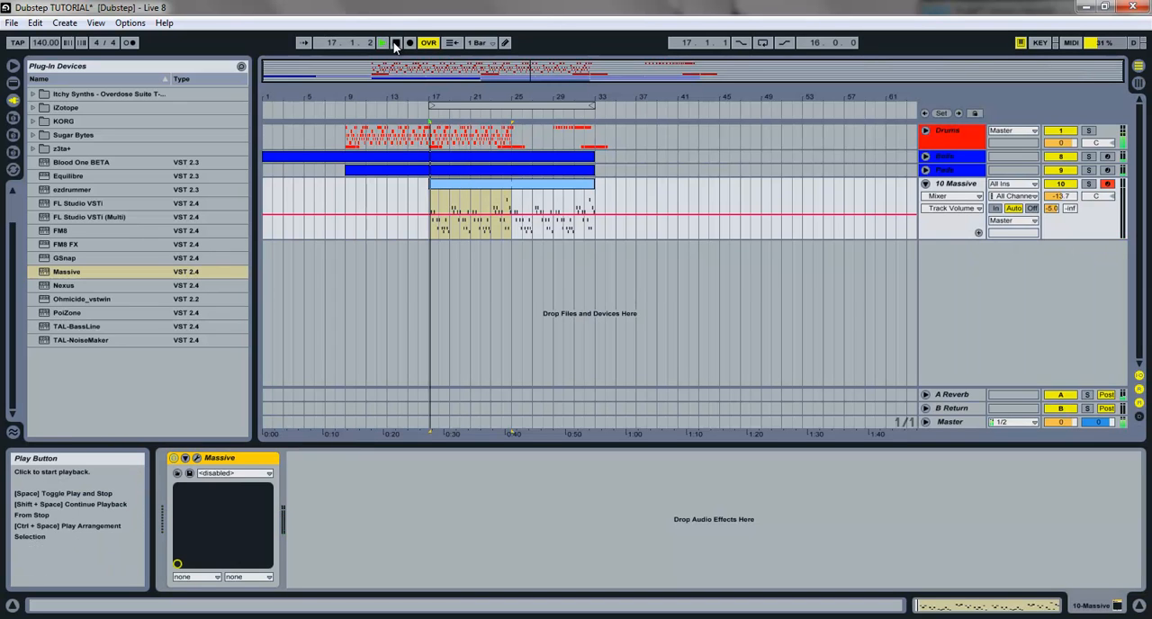
{"action": "left_click", "coordinate": [395, 42]}
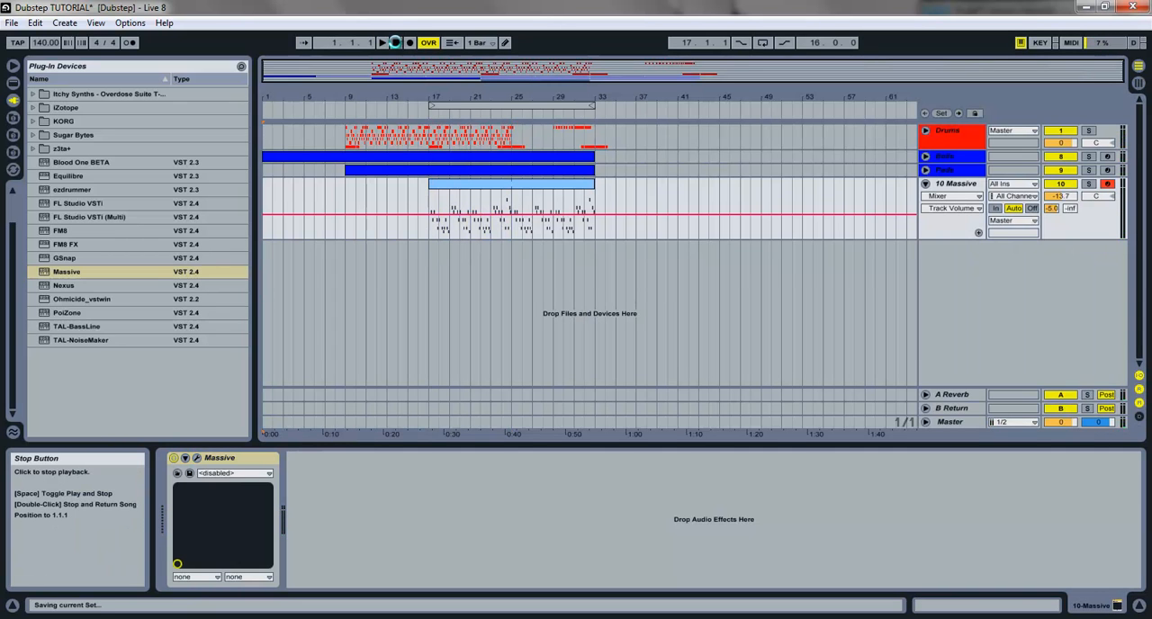
Rename the 10 Massive track as Lead
{"action": "left_click", "coordinate": [957, 184]}
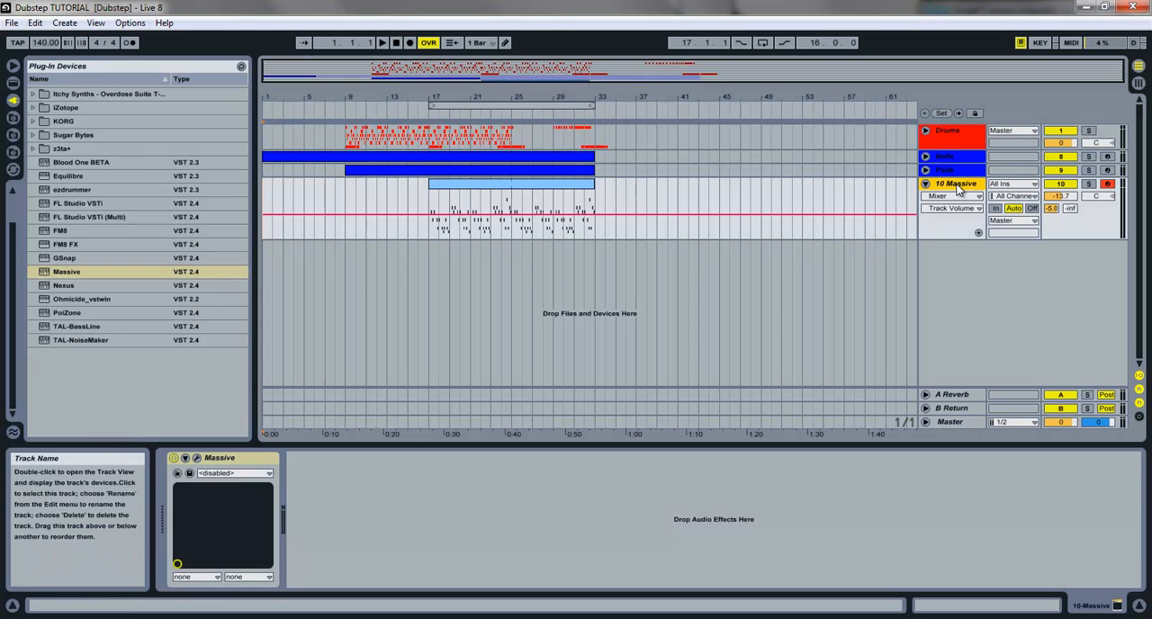
{"action": "key", "text": "ctrl+r"}
{"action": "type", "text": "Lead"}
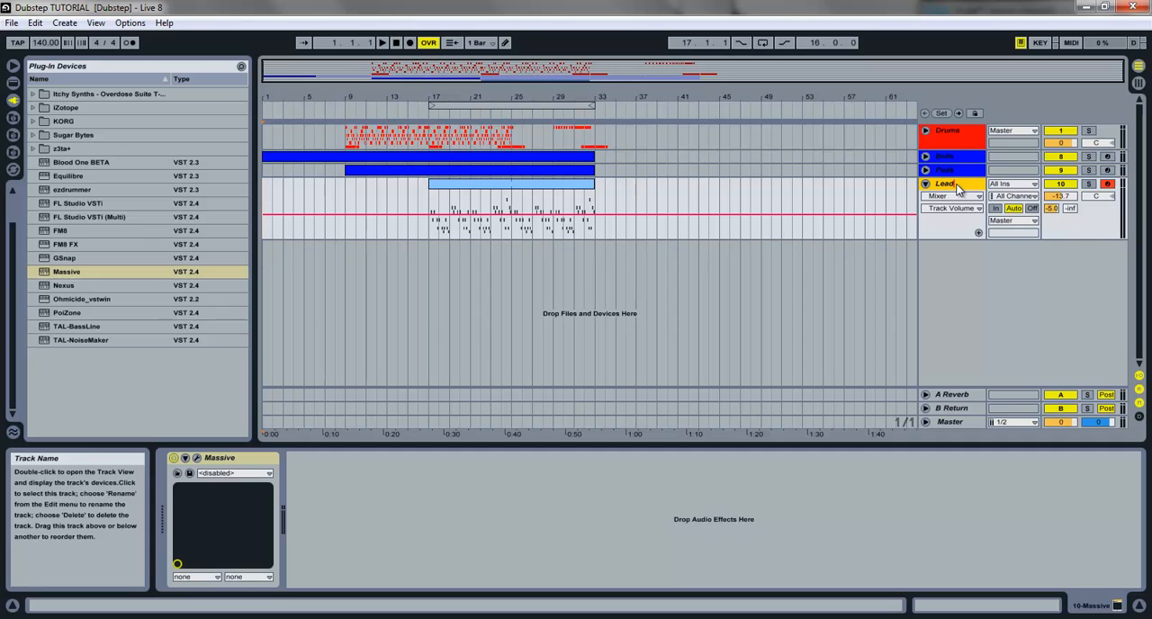
{"action": "key", "text": "Return"}
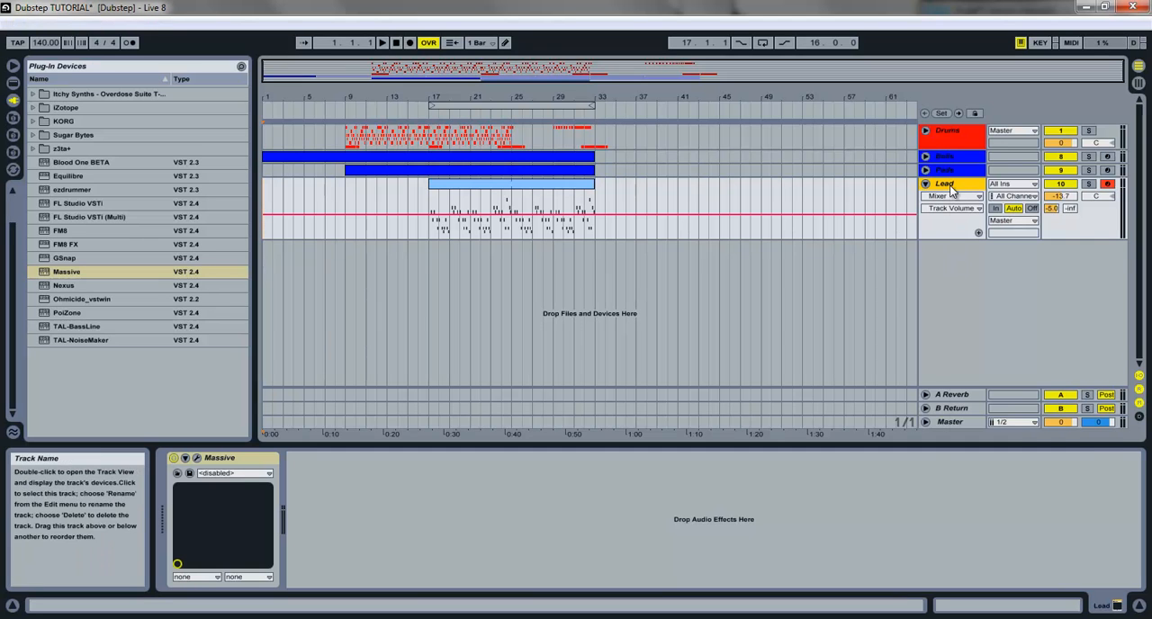
Set the Lead, Bells and Pads tracks to a neutral grey color
{"action": "right_click", "coordinate": [951, 185]}
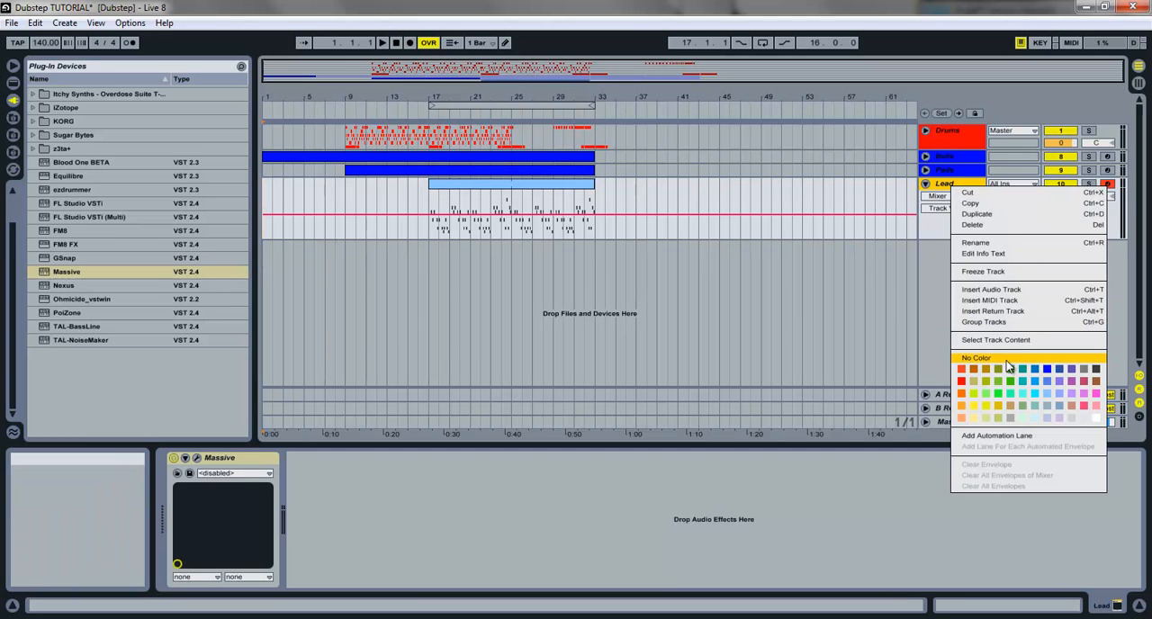
{"action": "left_click", "coordinate": [1044, 436]}
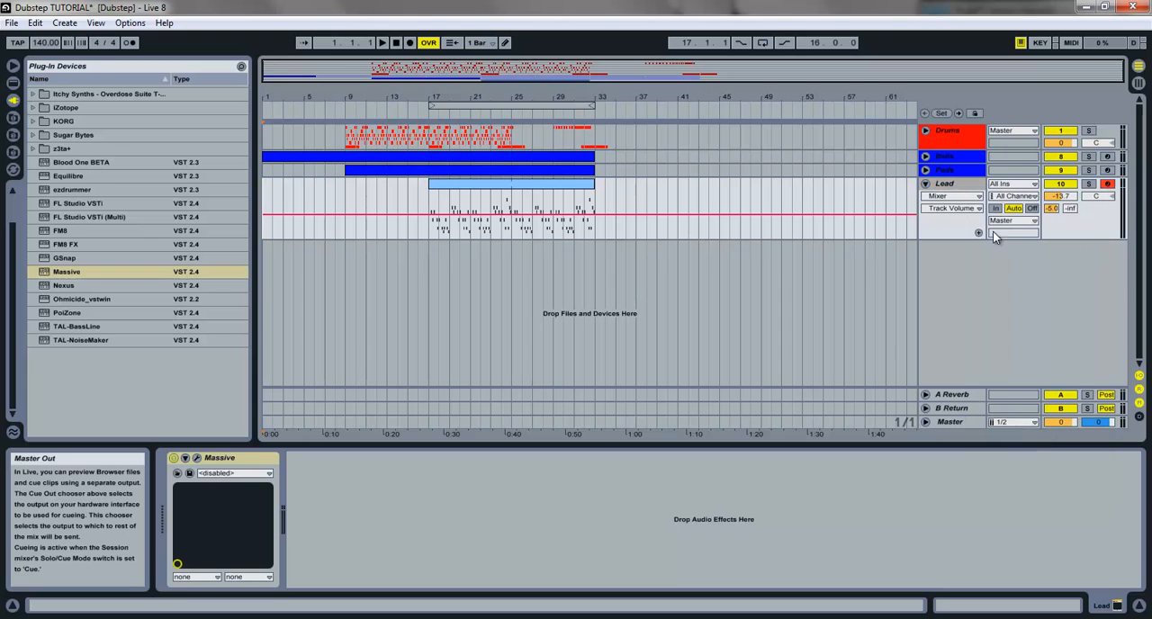
{"action": "left_click", "coordinate": [957, 158]}
{"action": "right_click", "coordinate": [957, 162]}
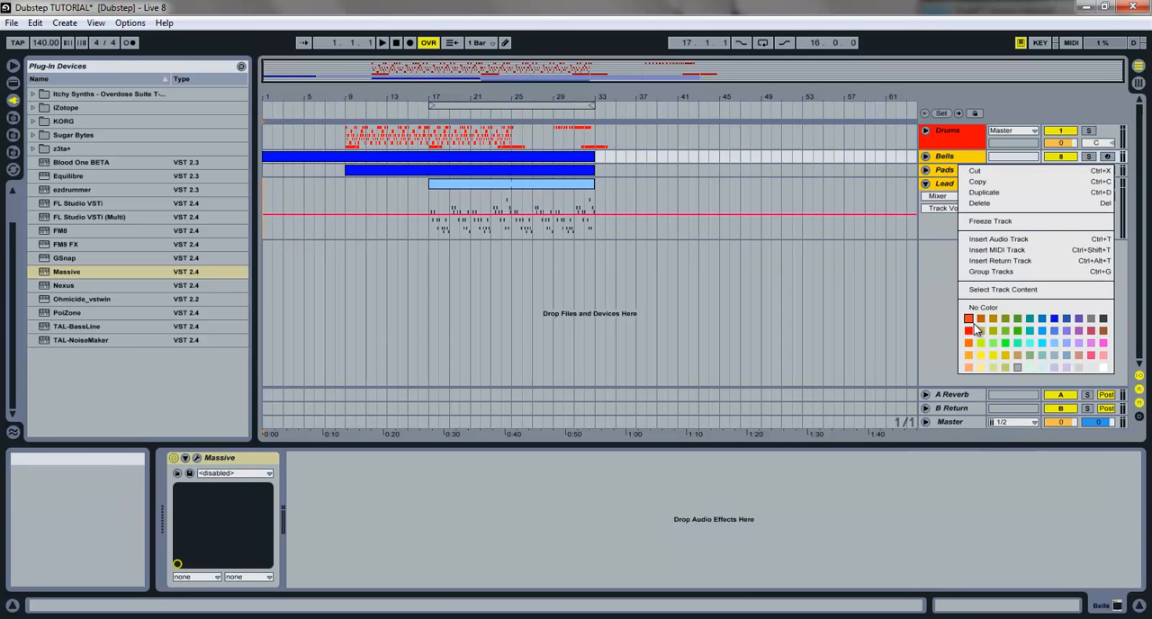
{"action": "left_click", "coordinate": [1024, 366]}
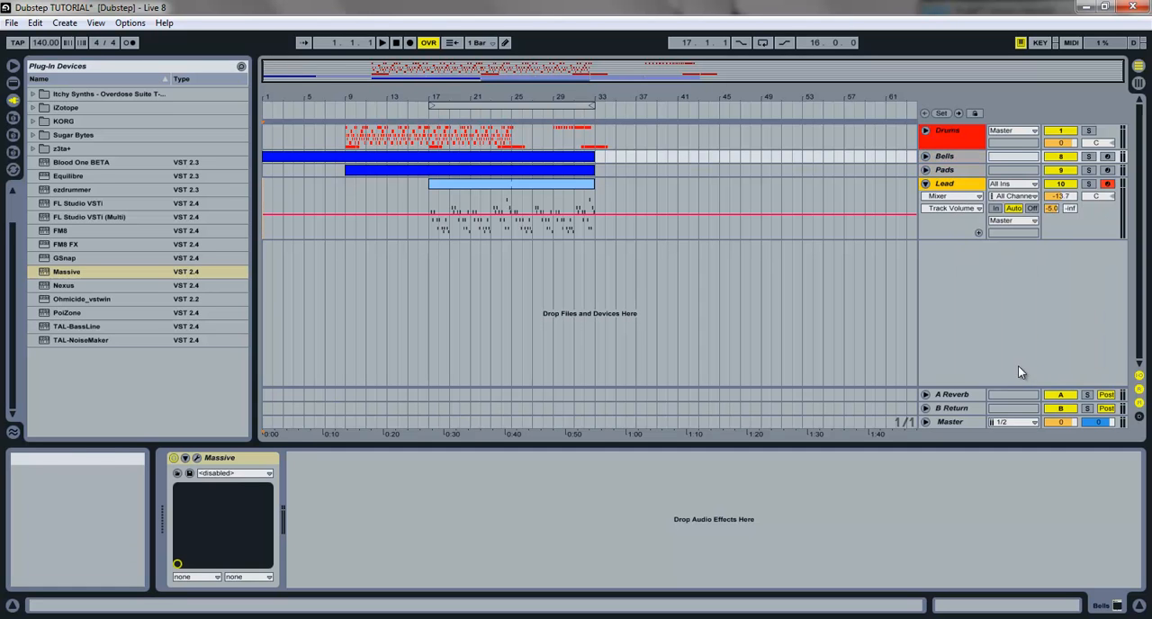
Group the Bells, Pads and Lead tracks under the name Intro and move the group above Drums
{"action": "left_click", "coordinate": [940, 198]}
{"action": "left_click", "coordinate": [943, 159]}
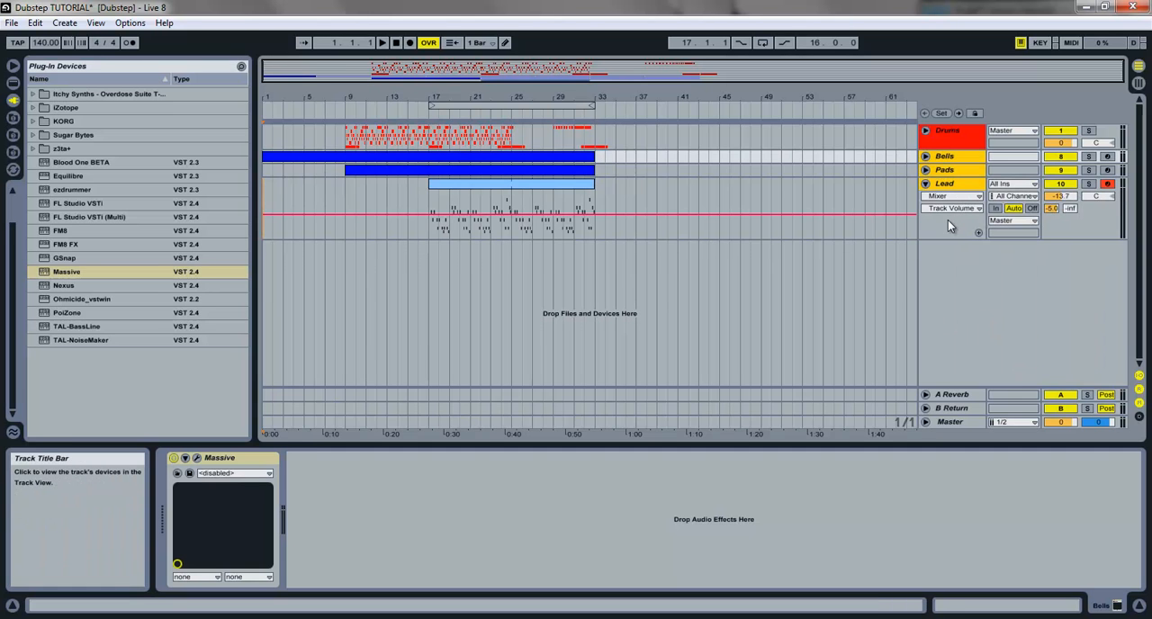
{"action": "key", "text": "ctrl+g"}
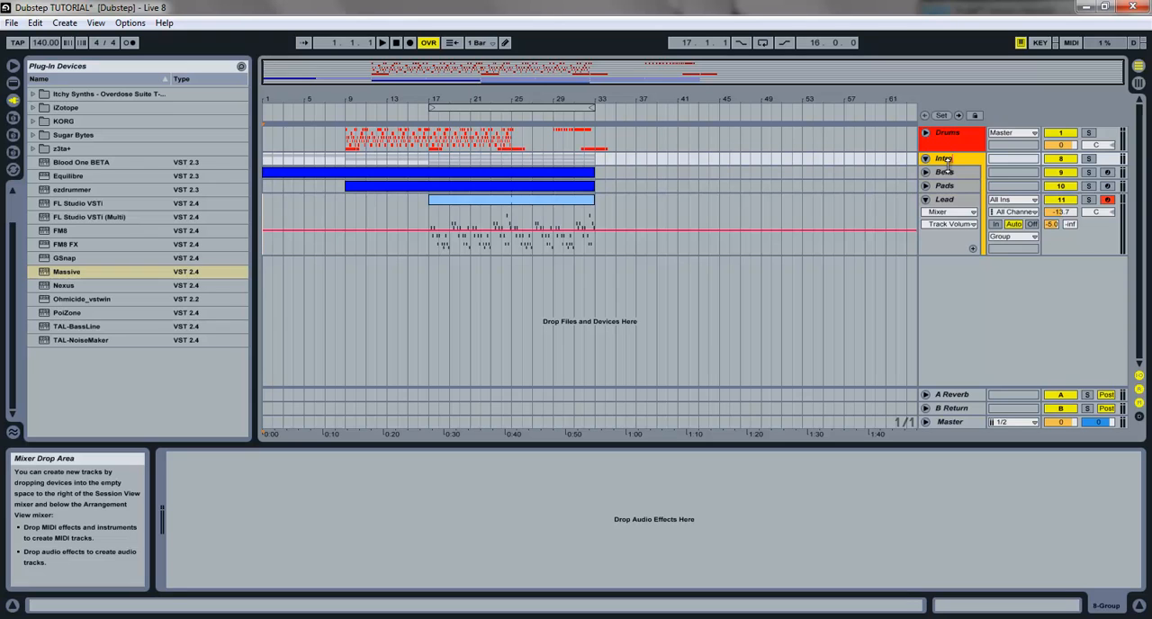
{"action": "left_click_drag", "start_coordinate": [946, 162], "coordinate": [948, 134]}
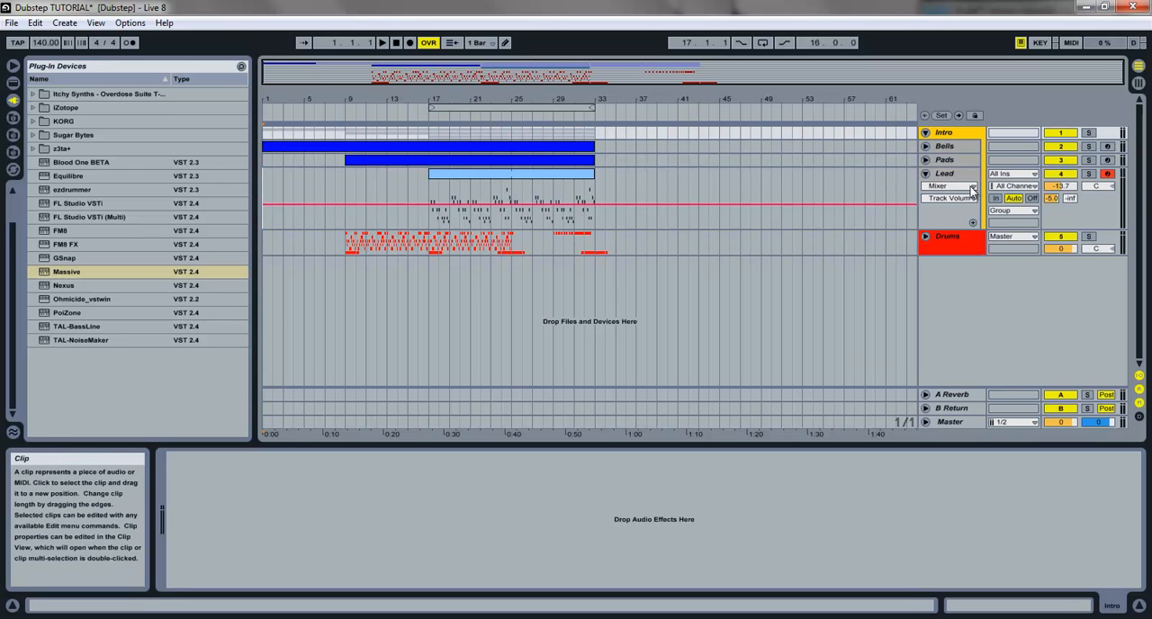
Color the Lead clip and the Intro group track dark blue to match the Bells and Pads clips
{"action": "left_click", "coordinate": [531, 177]}
{"action": "right_click", "coordinate": [531, 177]}
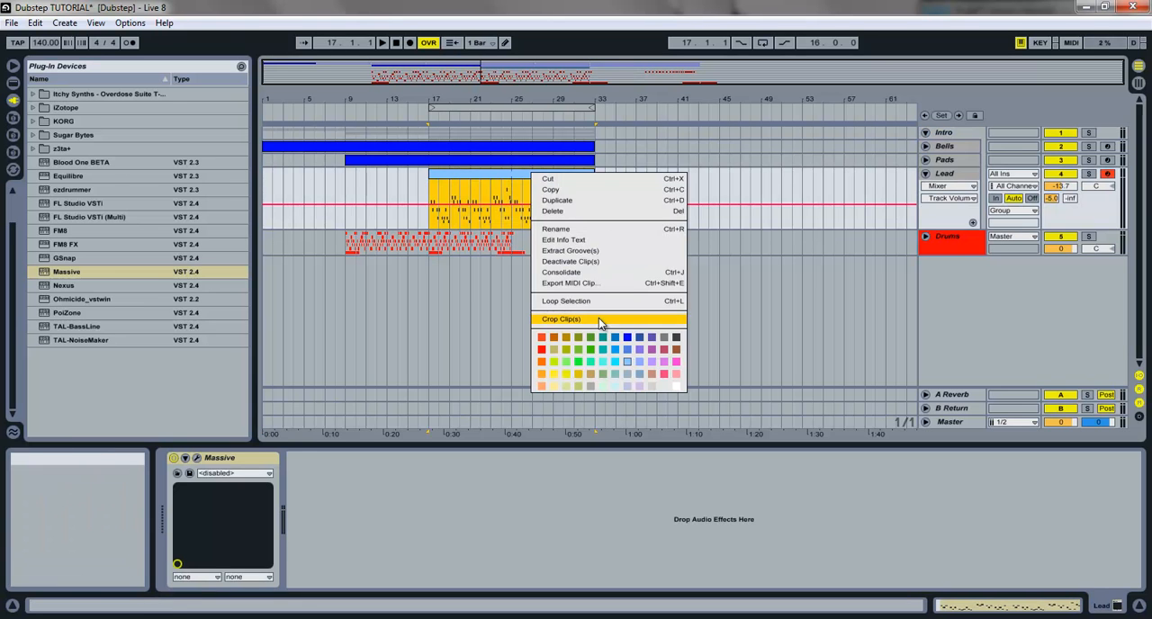
{"action": "left_click", "coordinate": [627, 339]}
{"action": "right_click", "coordinate": [962, 136]}
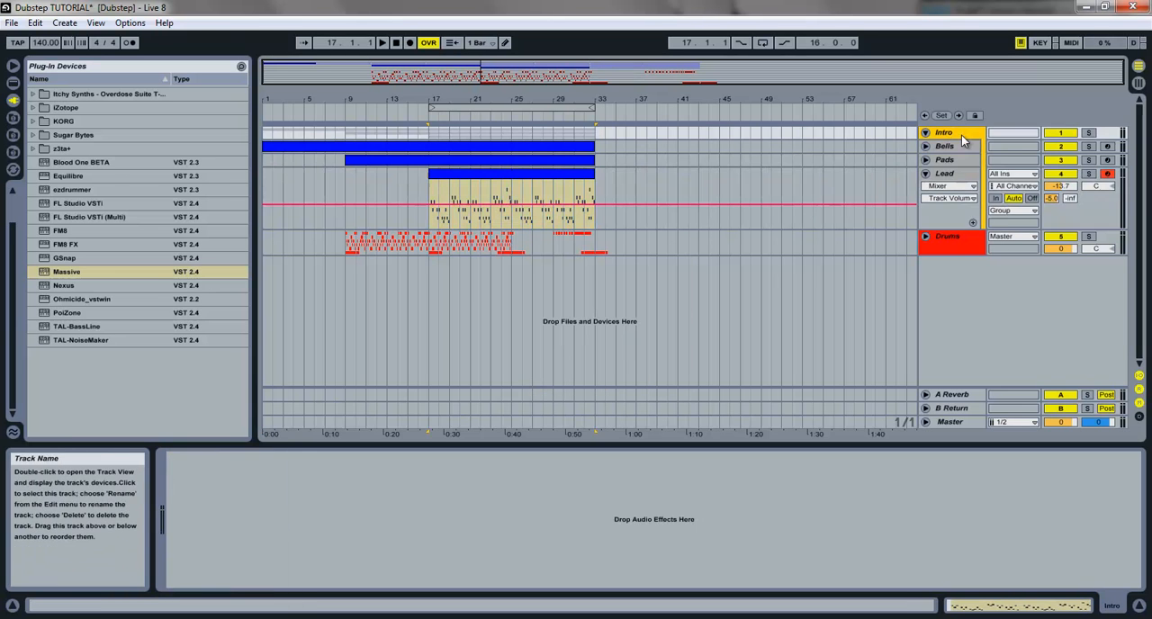
{"action": "left_click", "coordinate": [1057, 311]}
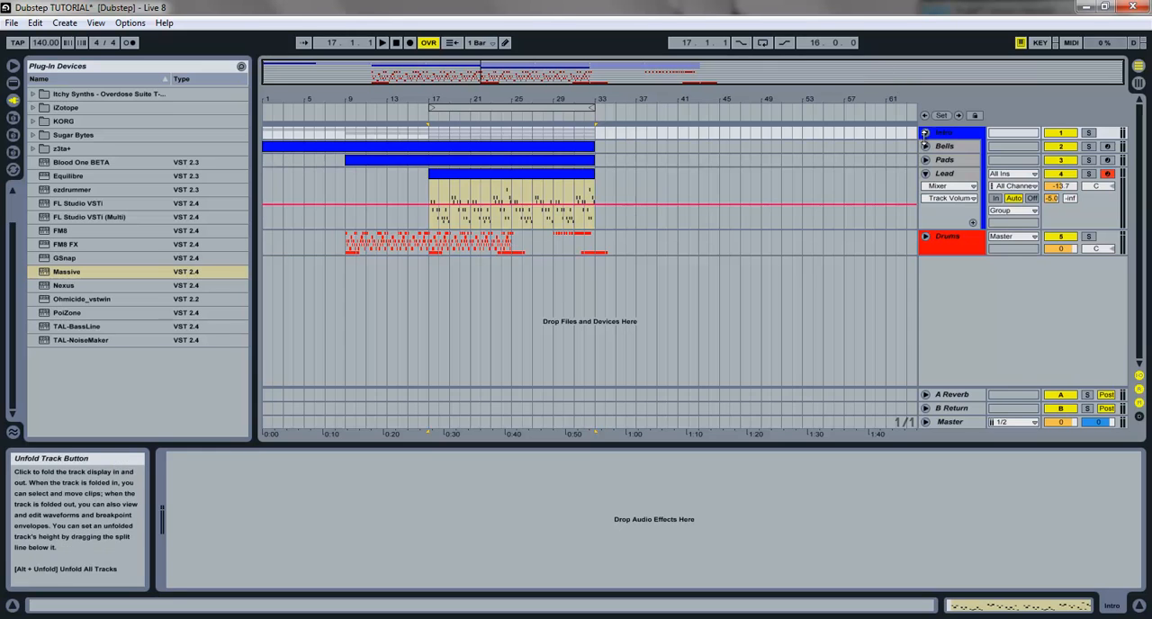
Fold the Lead track and unfold the Drums group
{"action": "left_click", "coordinate": [926, 173]}
{"action": "left_click", "coordinate": [926, 187]}
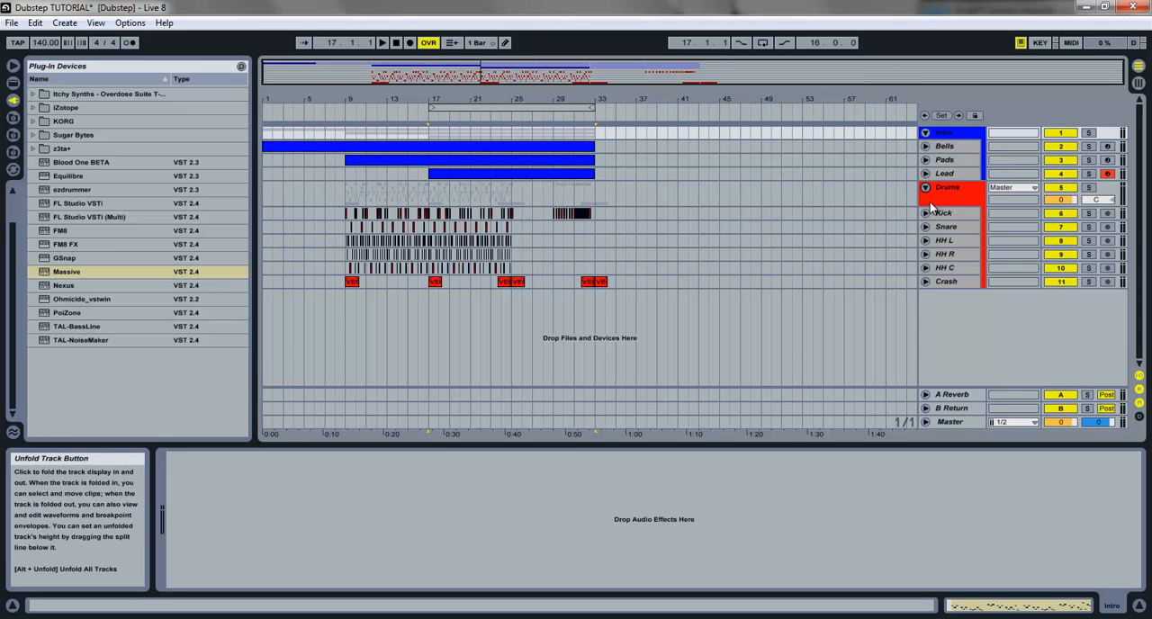
Fold the Drums and Intro groups and play the arrangement from bar 1
{"action": "left_click", "coordinate": [926, 187]}
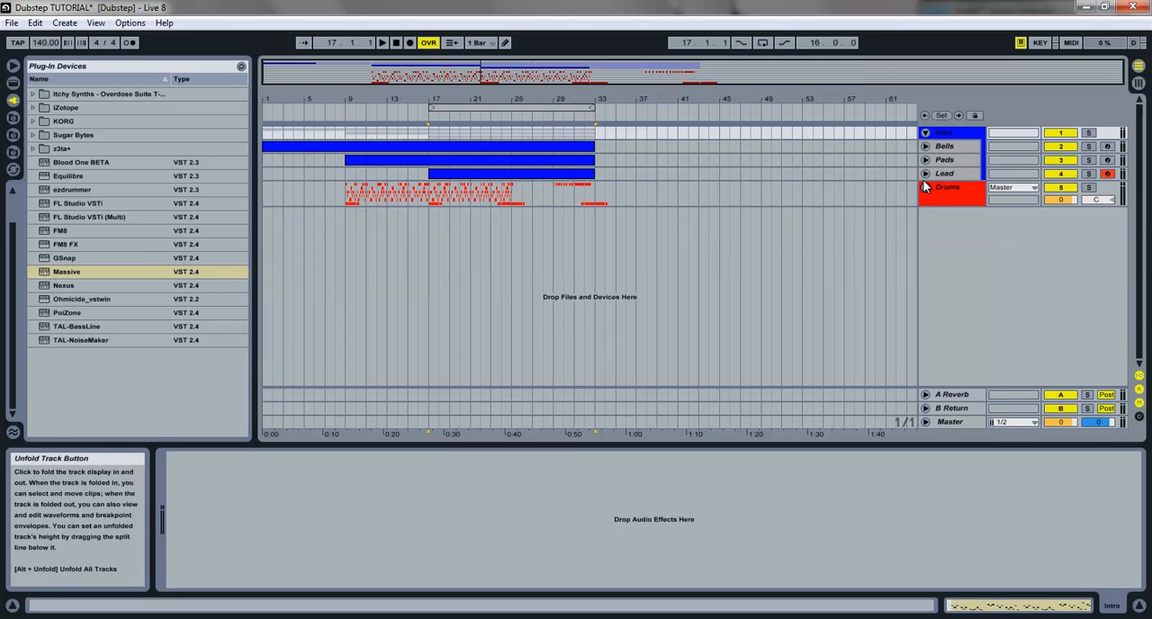
{"action": "left_click", "coordinate": [924, 132]}
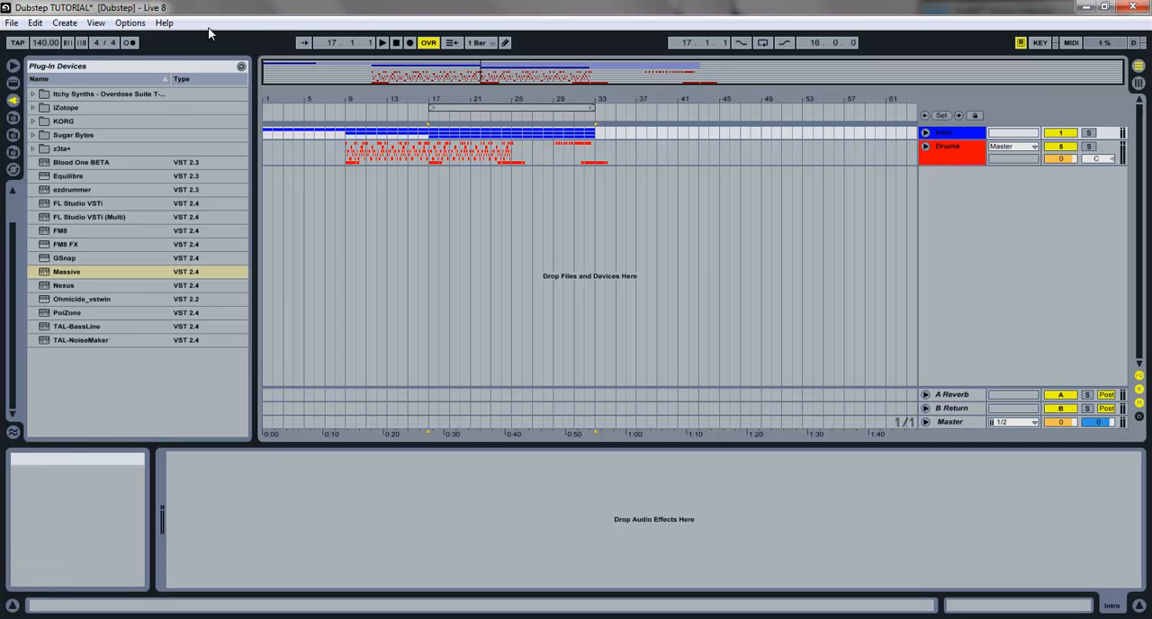
{"action": "left_click", "coordinate": [395, 43]}
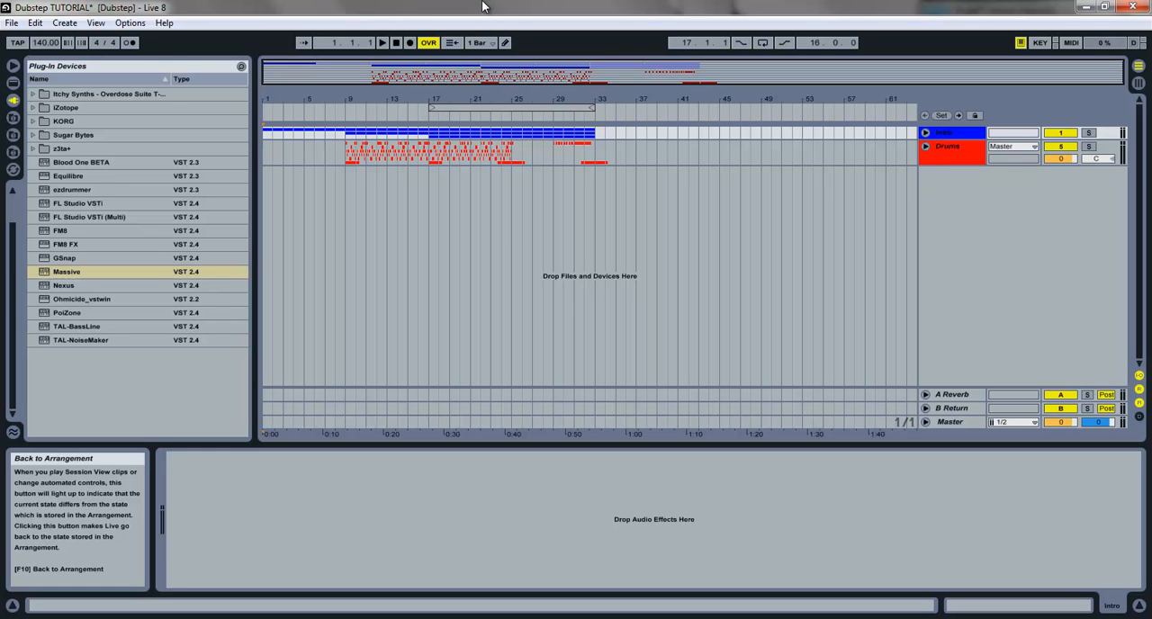
{"action": "key", "text": "space"}
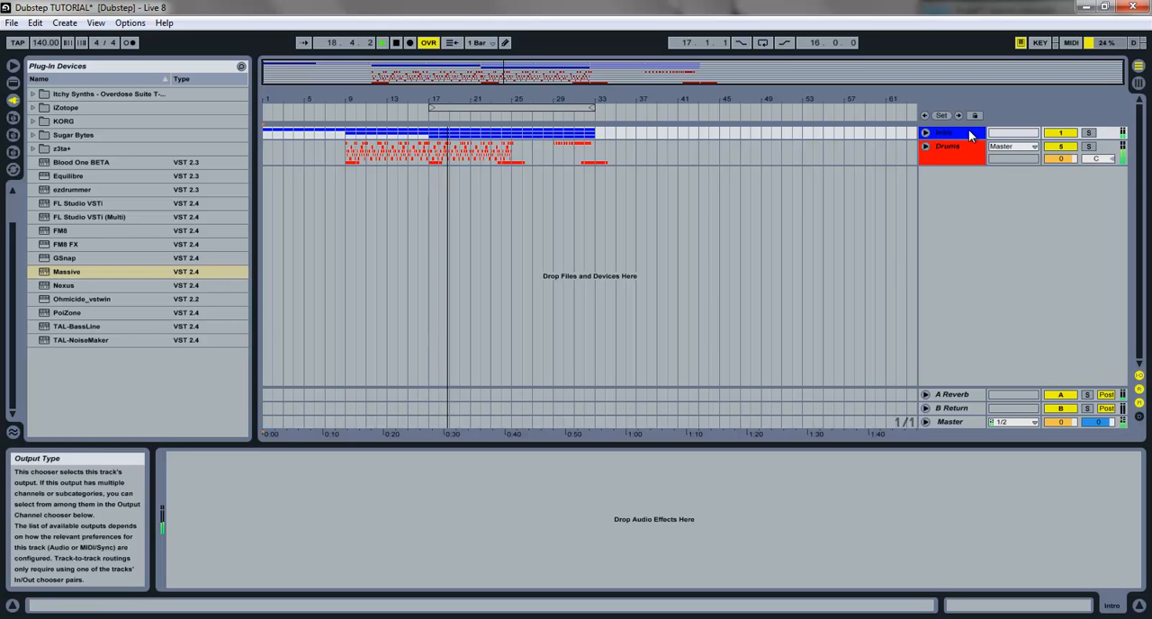
Unfold the Intro group and disarm the Lead track
{"action": "left_click", "coordinate": [925, 133]}
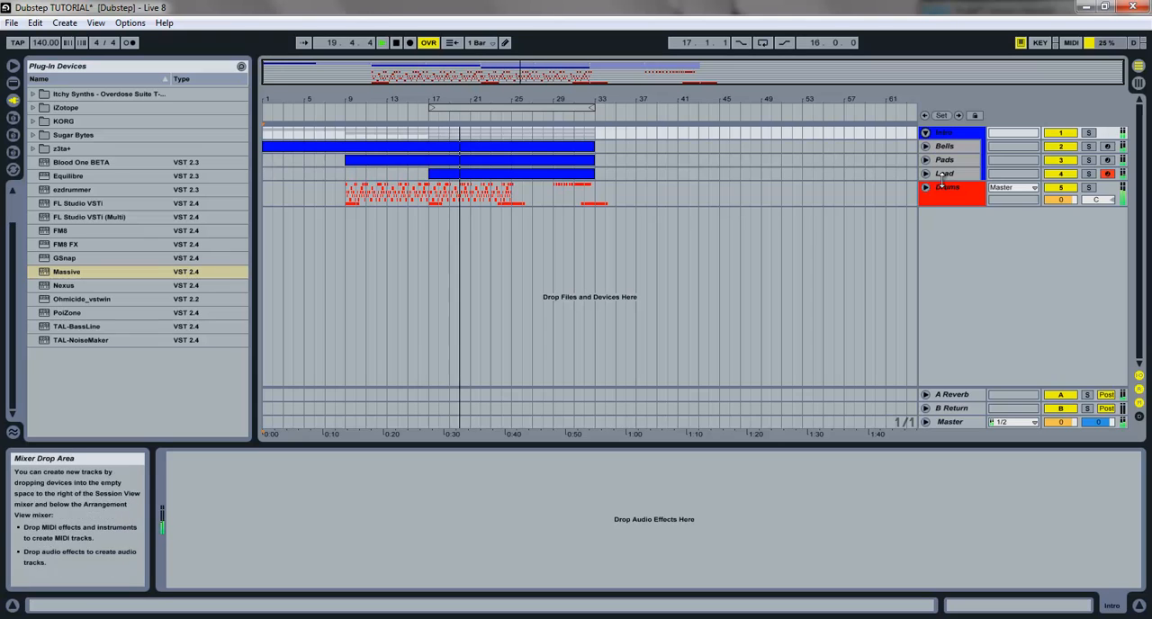
{"action": "left_click", "coordinate": [1106, 174]}
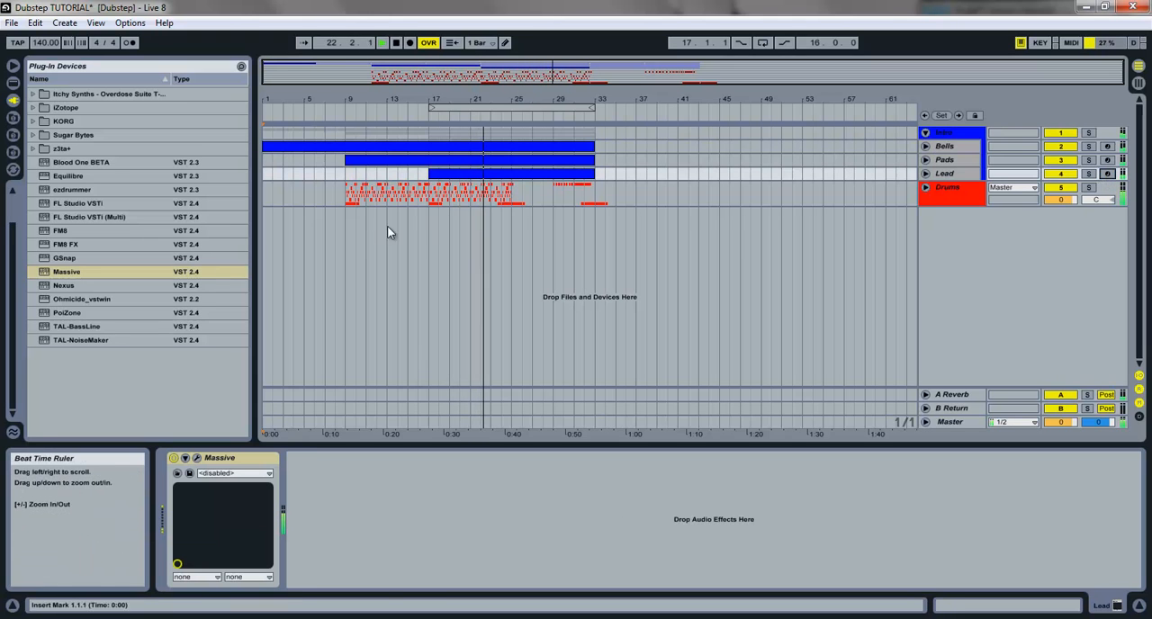
Switch the file browser to the D:\Samples folder and select the VDUB1 Open Hihat folder
{"action": "left_click", "coordinate": [13, 153]}
{"action": "left_click", "coordinate": [41, 214]}
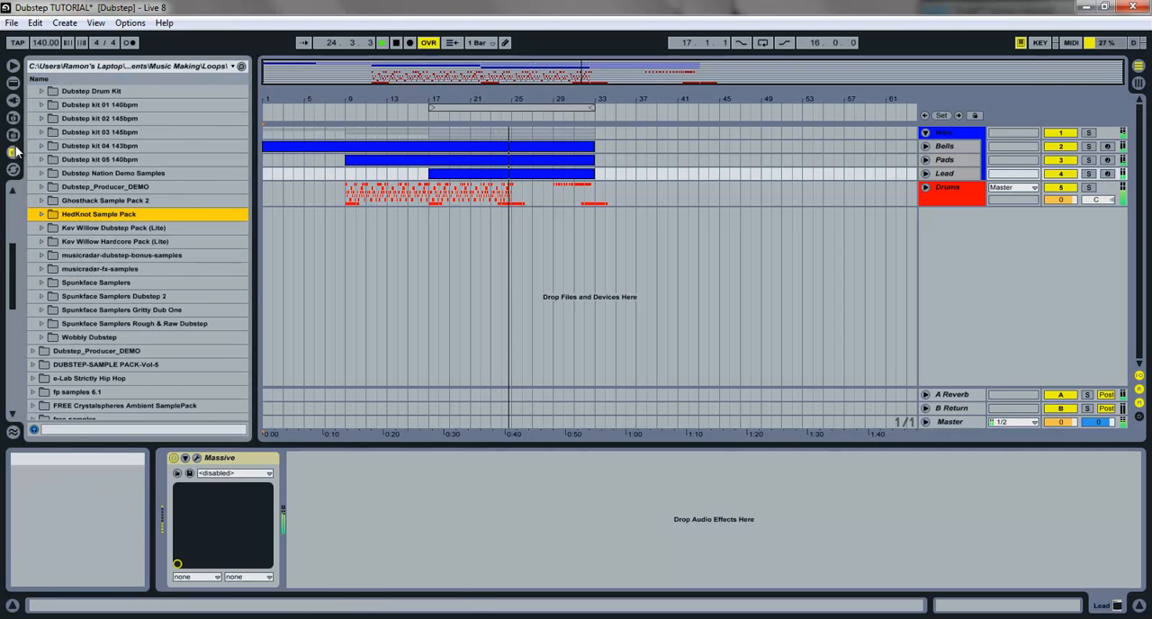
{"action": "left_click", "coordinate": [13, 135]}
{"action": "left_click", "coordinate": [60, 117]}
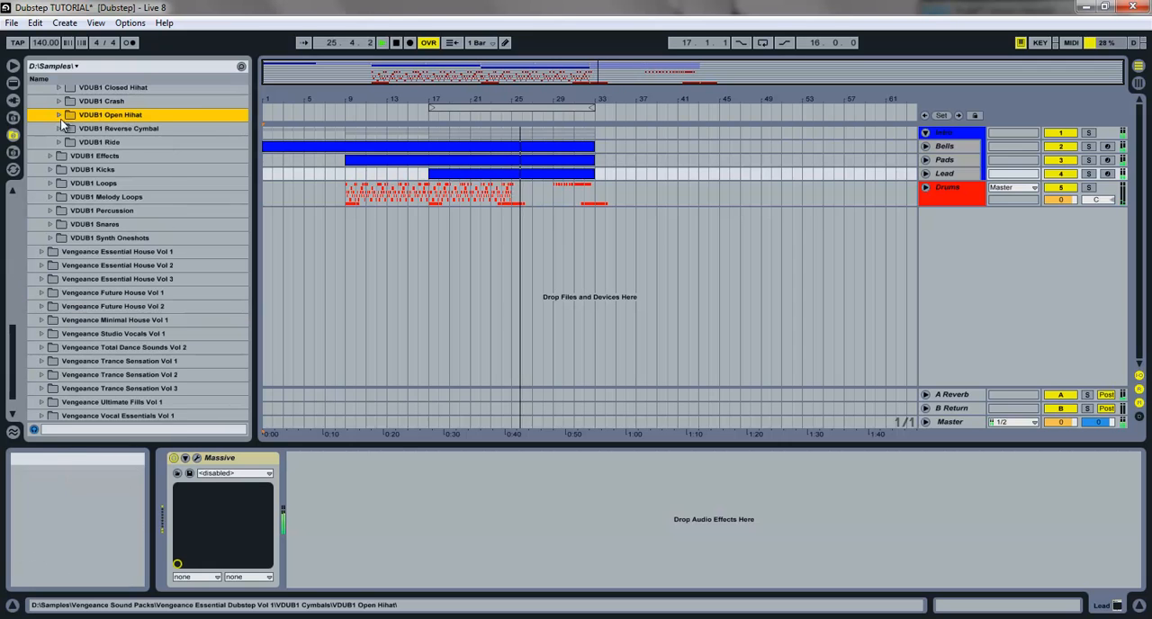
Stop playback and place the insert mark at bar 31 on the Drums group
{"action": "left_click", "coordinate": [506, 258]}
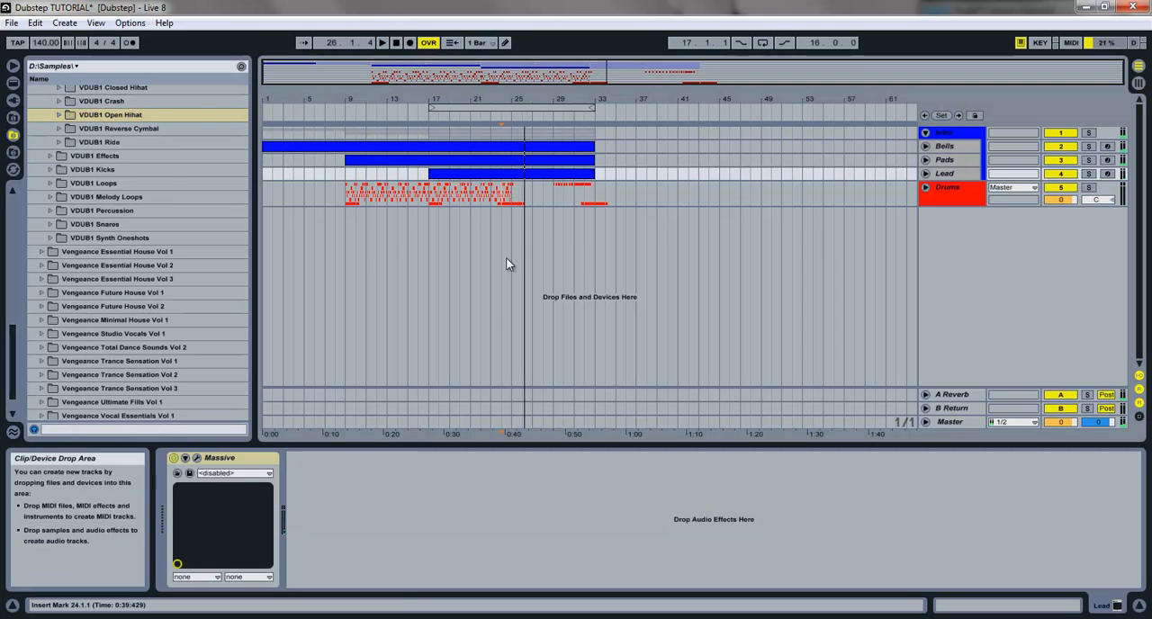
{"action": "left_click", "coordinate": [514, 228]}
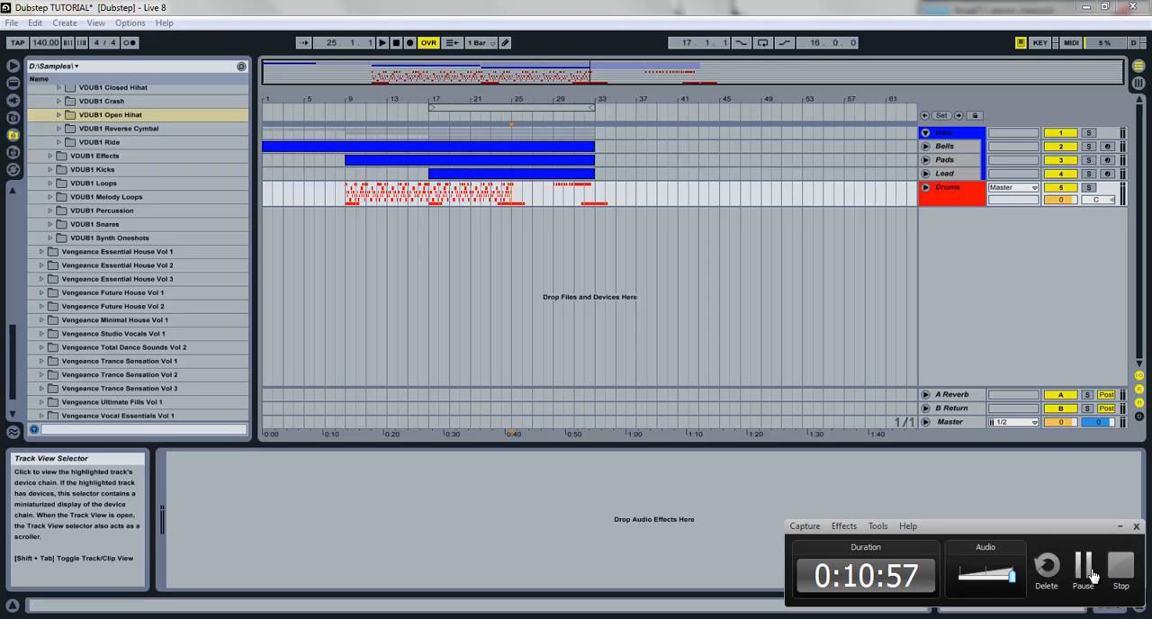
{"action": "left_click", "coordinate": [1084, 567]}
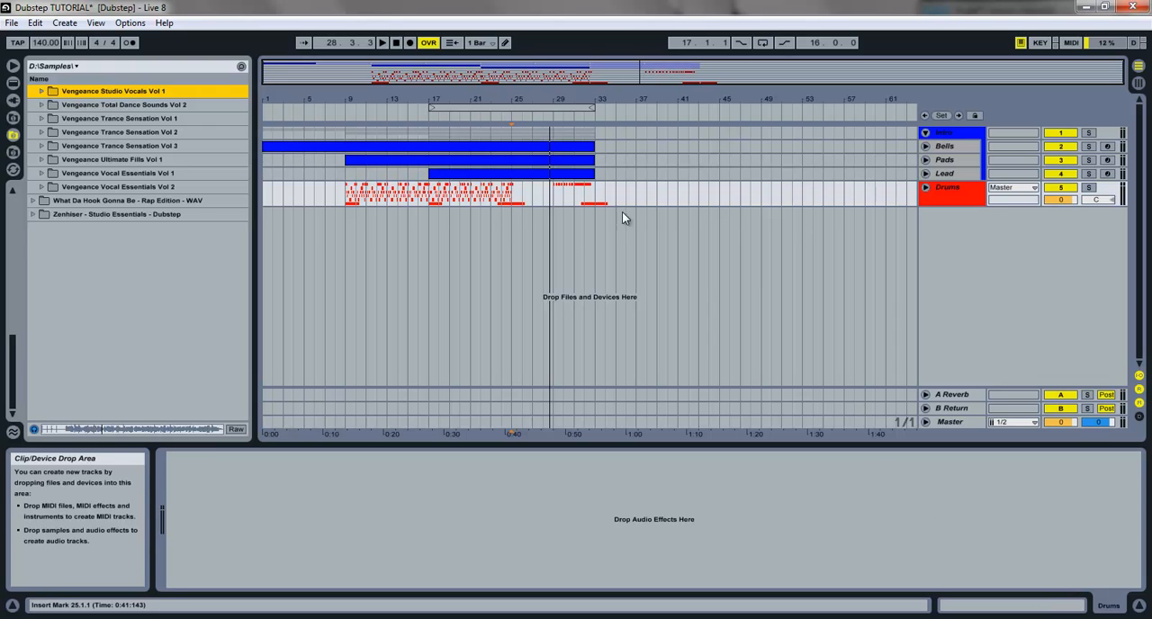
{"action": "left_click", "coordinate": [574, 232]}
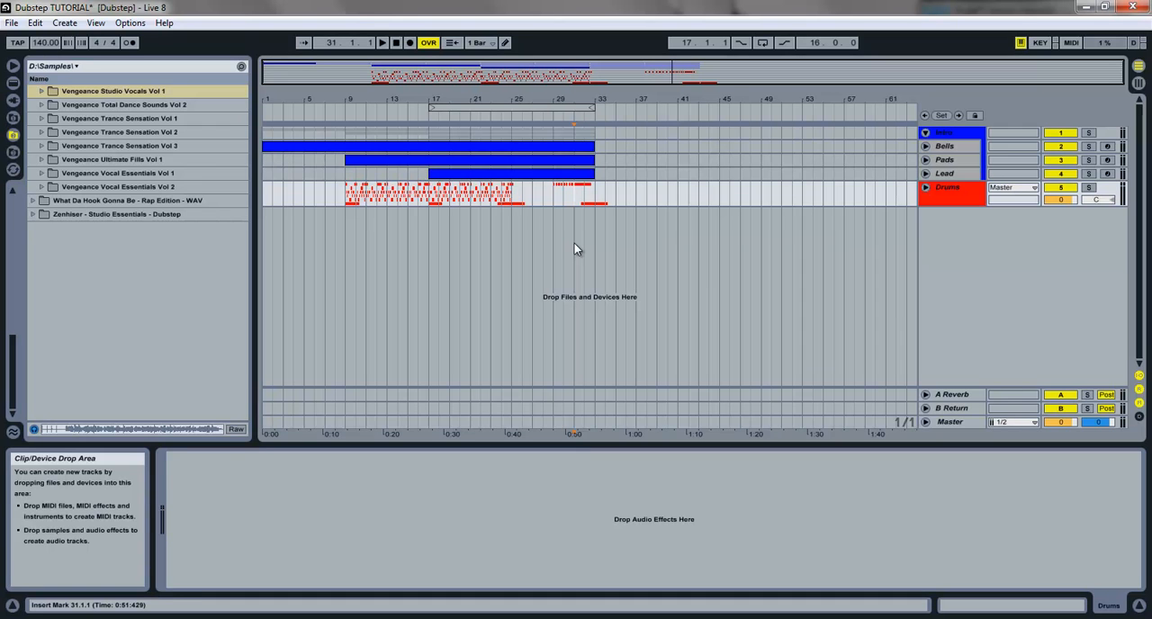
Fold the Intro group and move the insert mark to bar 29 on the Drums group
{"action": "left_click", "coordinate": [925, 133]}
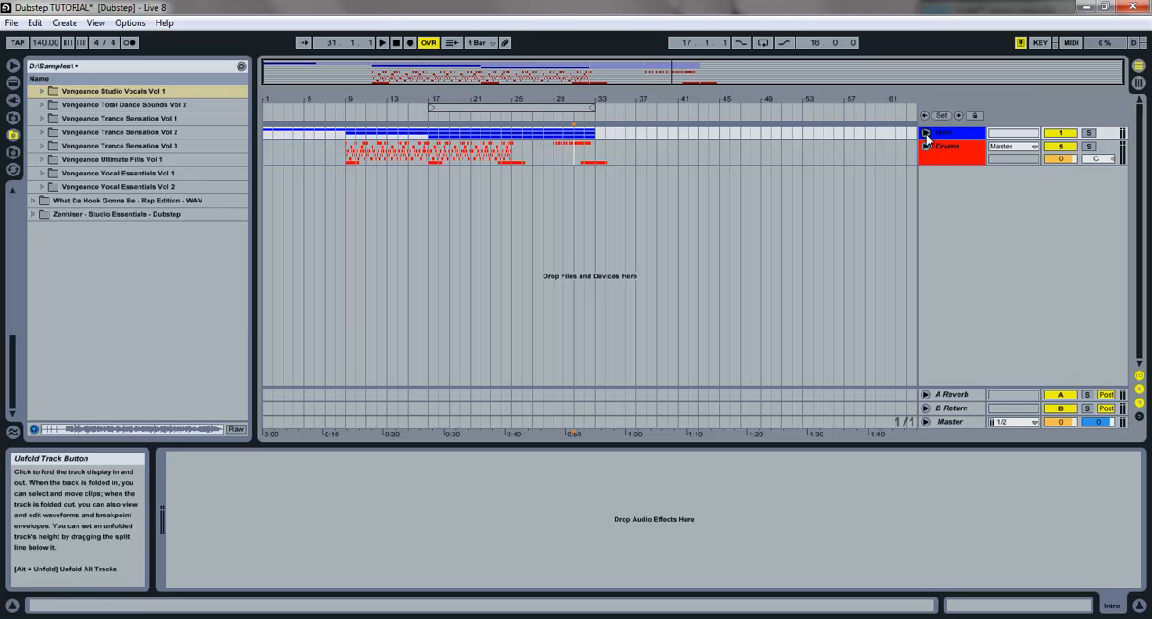
{"action": "left_click", "coordinate": [568, 186]}
{"action": "left_click", "coordinate": [553, 186]}
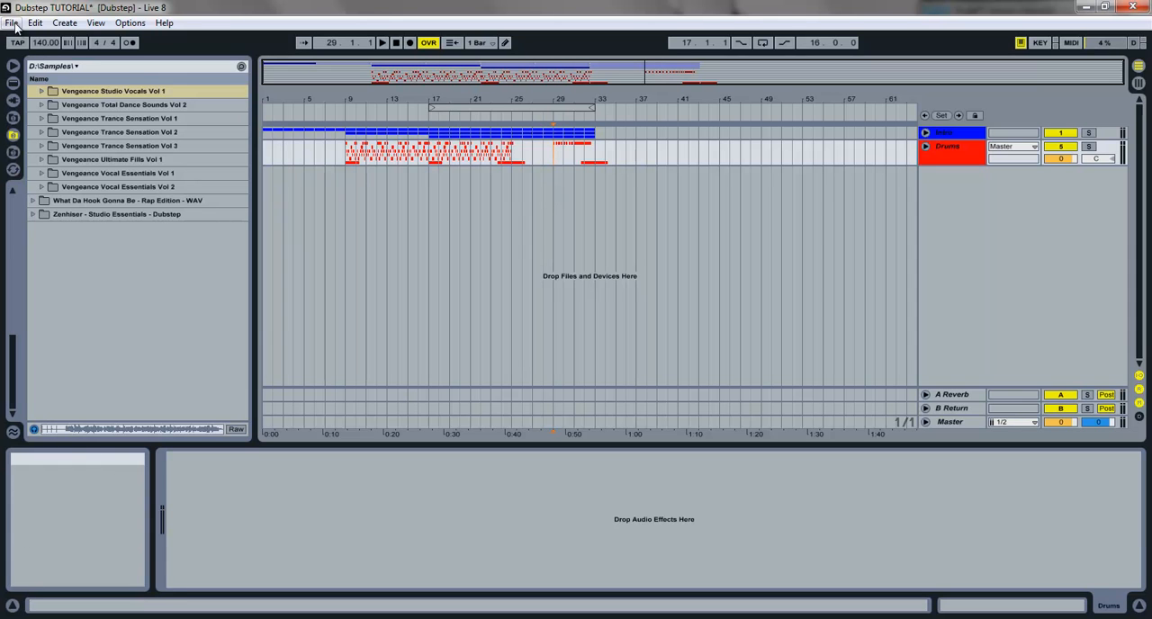